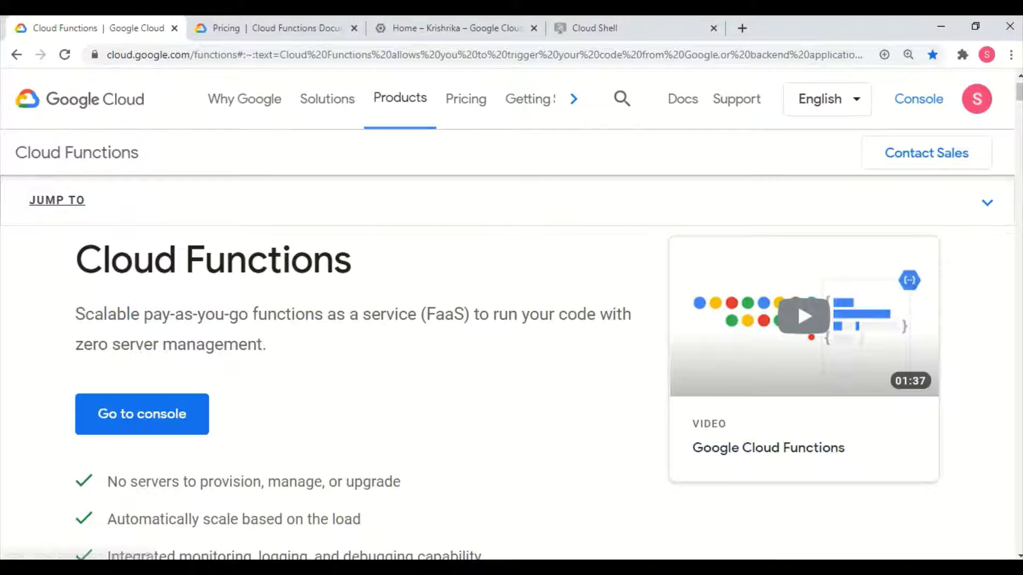
Step: Read through the Cloud Functions product overview and its key features, including developer experience, pay-per-use billing and open technology
scroll(511, 373, down, 1)
scroll(507, 392, down, 3)
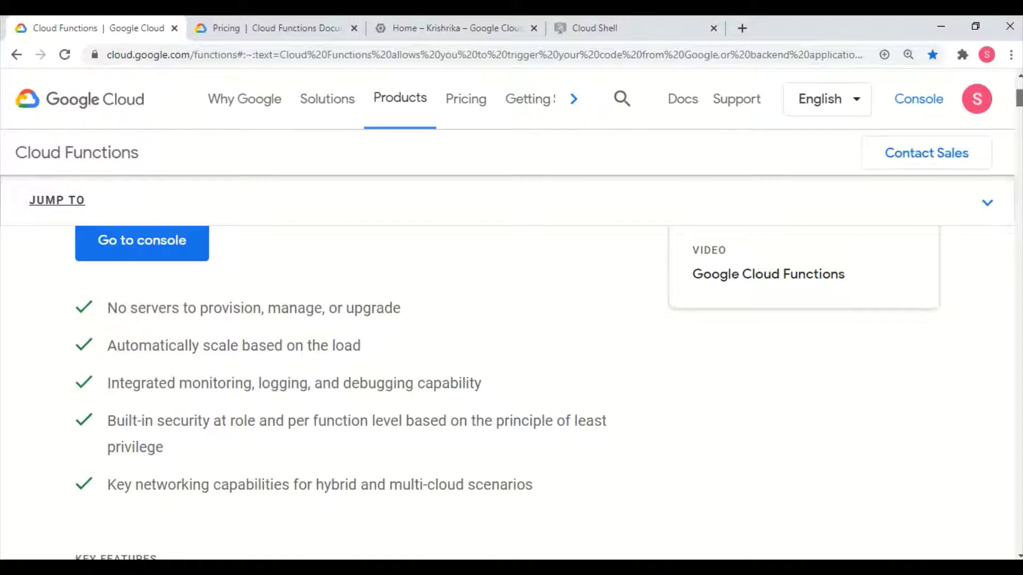
scroll(506, 395, down, 2)
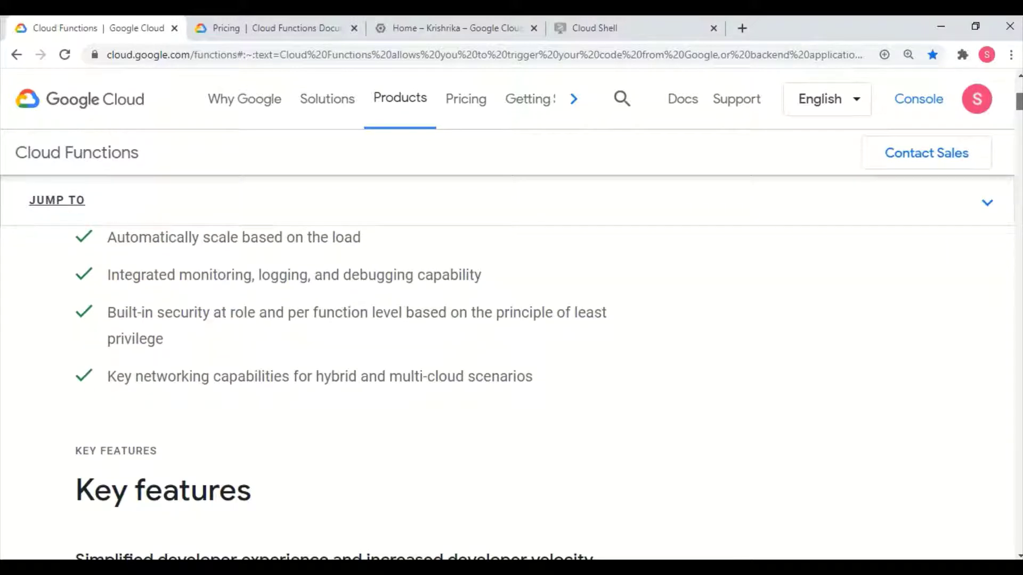
scroll(341, 341, down, 3)
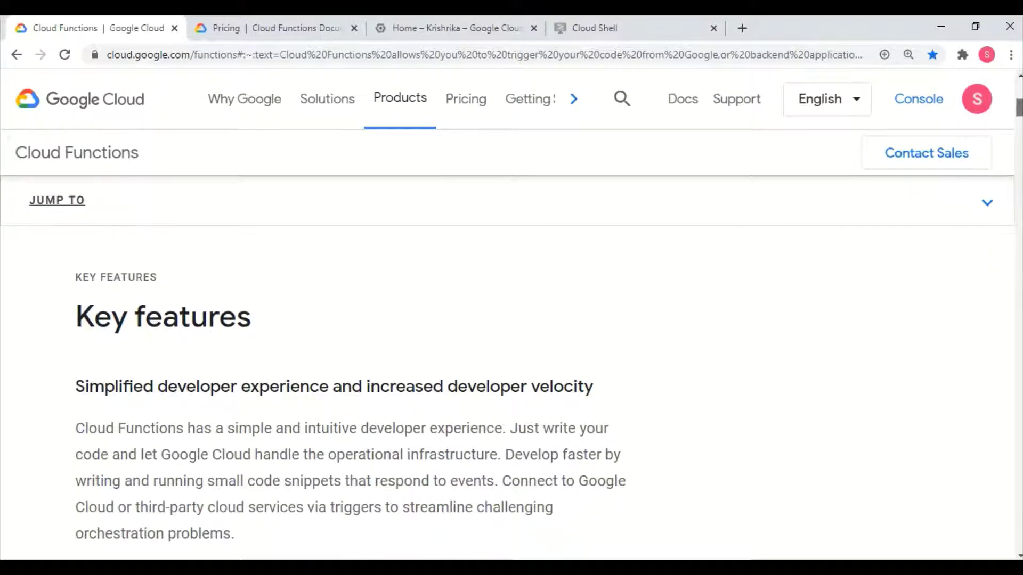
scroll(351, 396, down, 1)
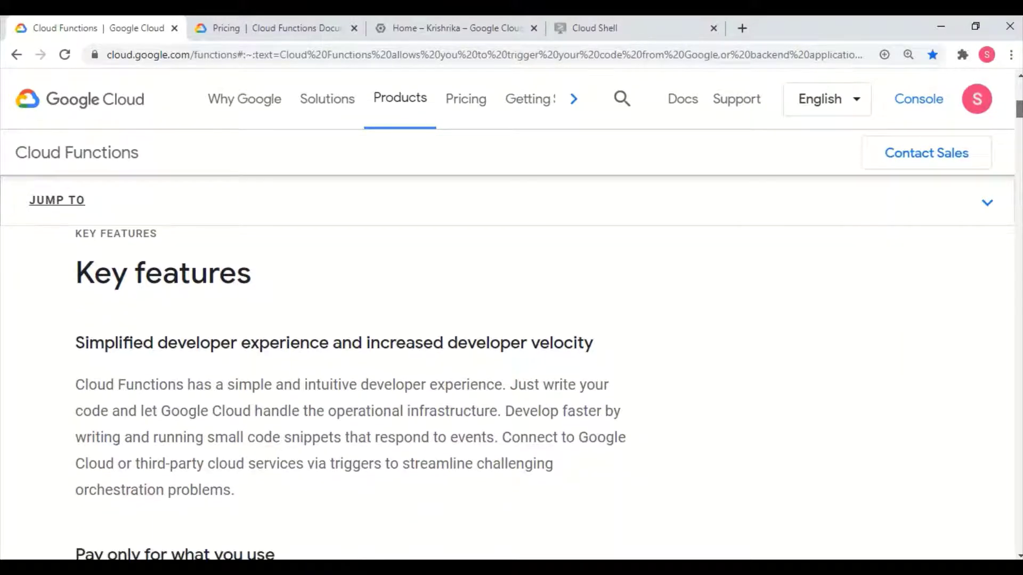
scroll(350, 394, down, 1)
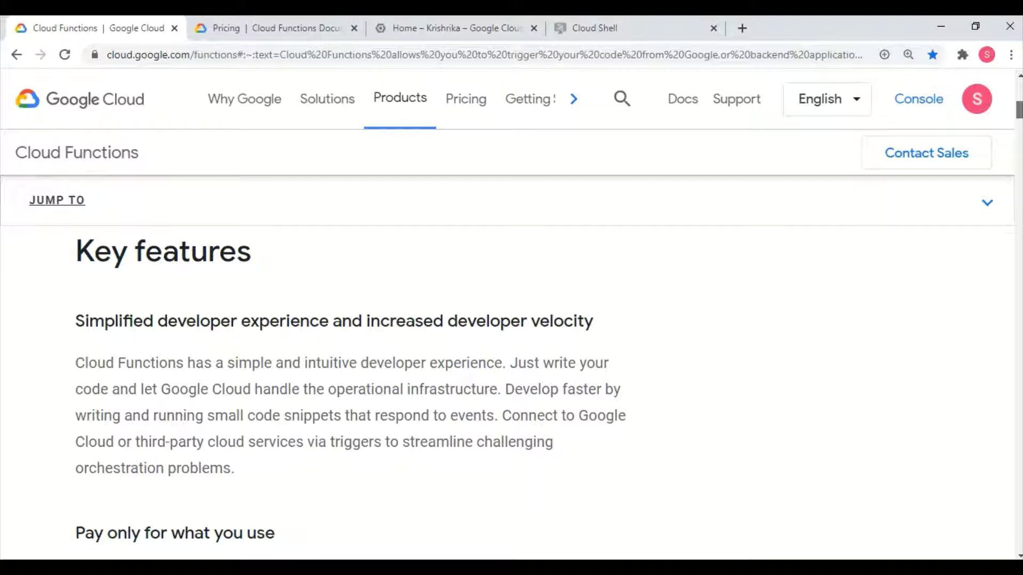
scroll(351, 400, down, 1)
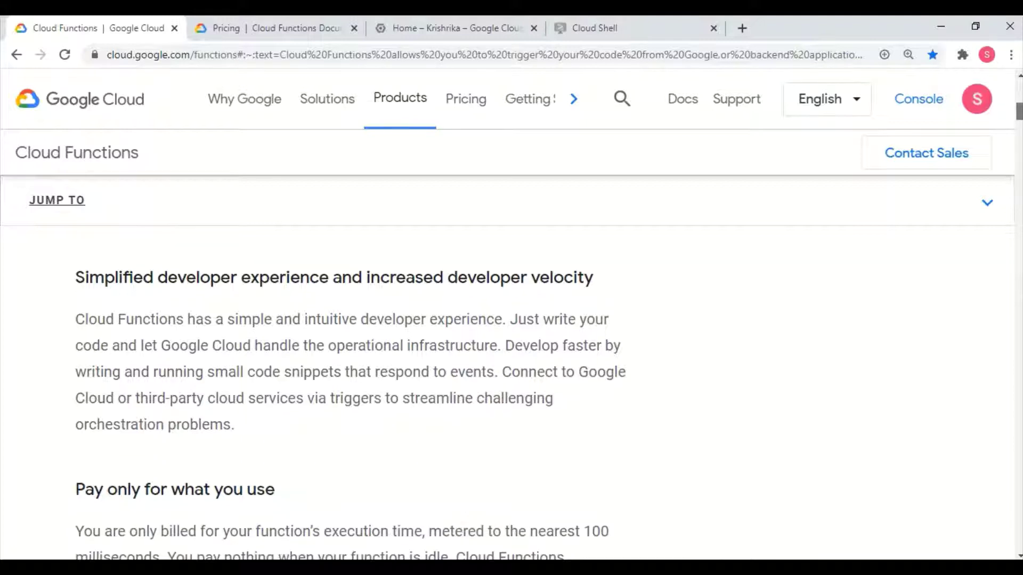
scroll(350, 404, down, 1)
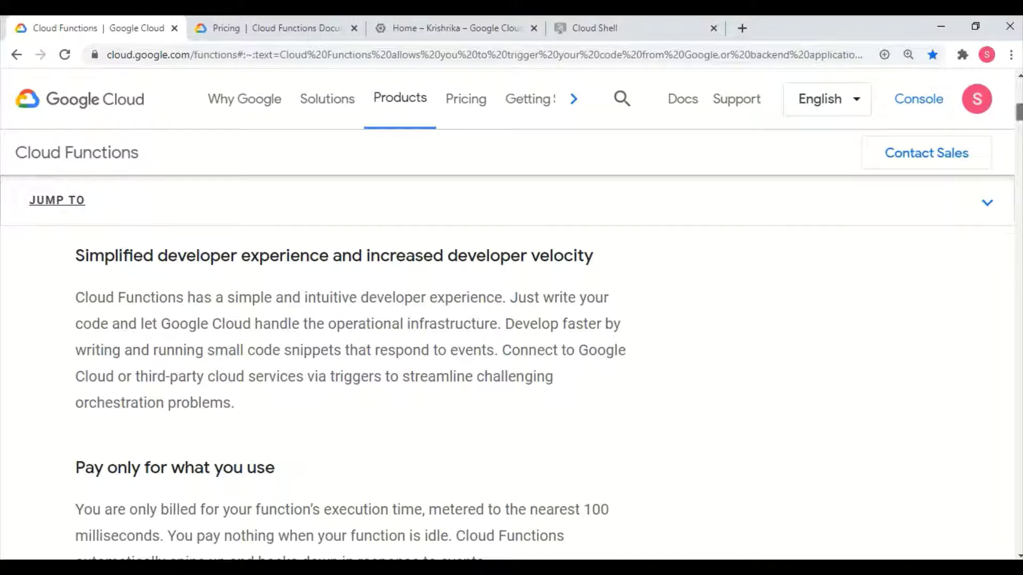
scroll(351, 373, down, 3)
scroll(348, 388, down, 1)
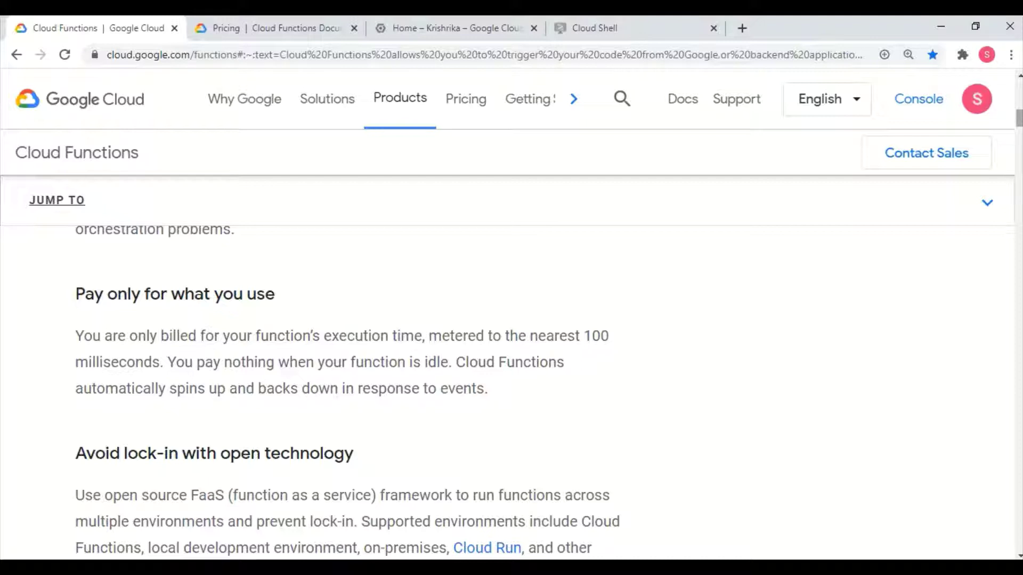
scroll(512, 373, down, 5)
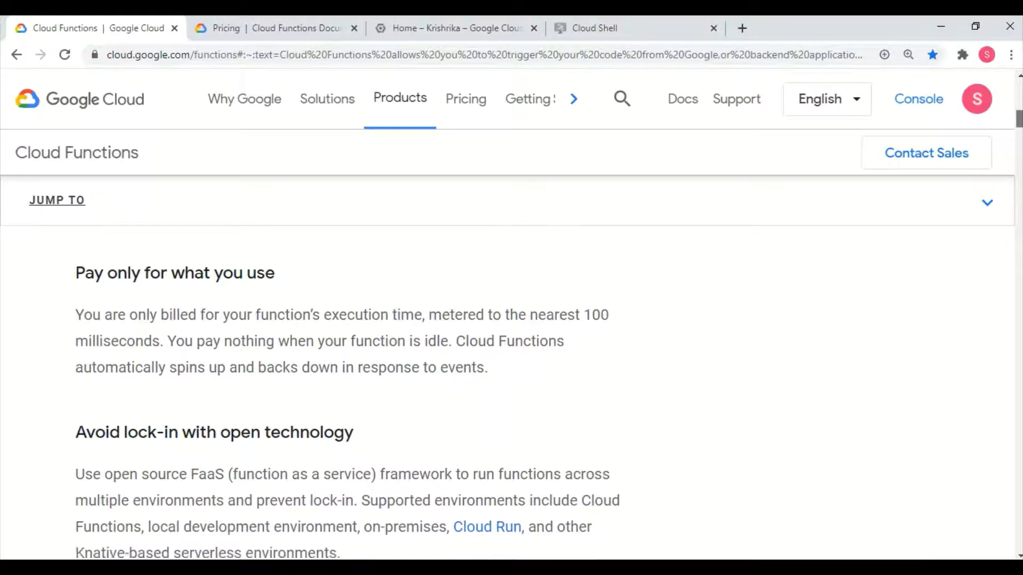
scroll(511, 373, up, 1)
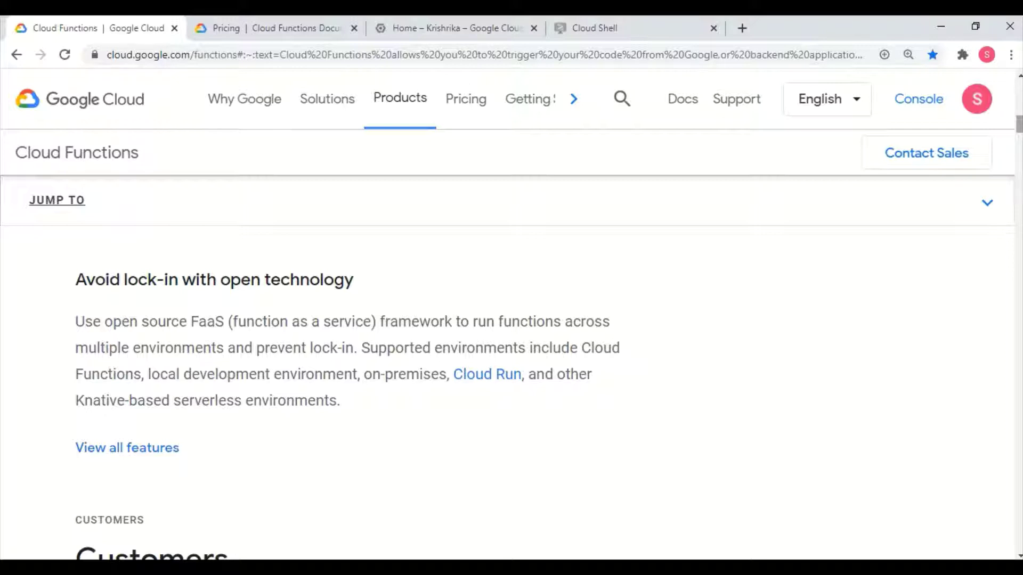
Step: Look over the customer stories on the Cloud Functions product page, down to the What's new section
scroll(511, 373, down, 10)
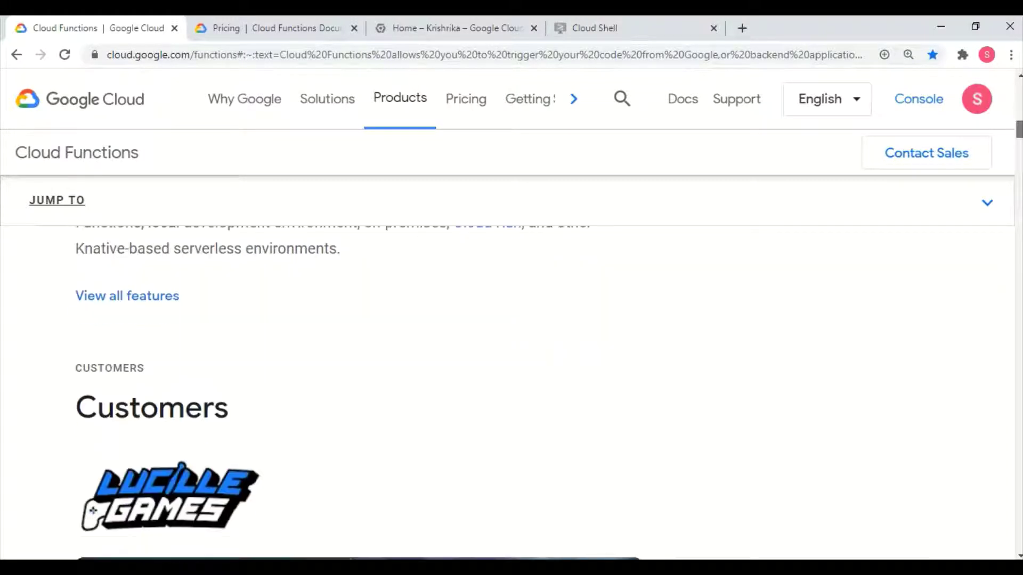
scroll(511, 372, down, 5)
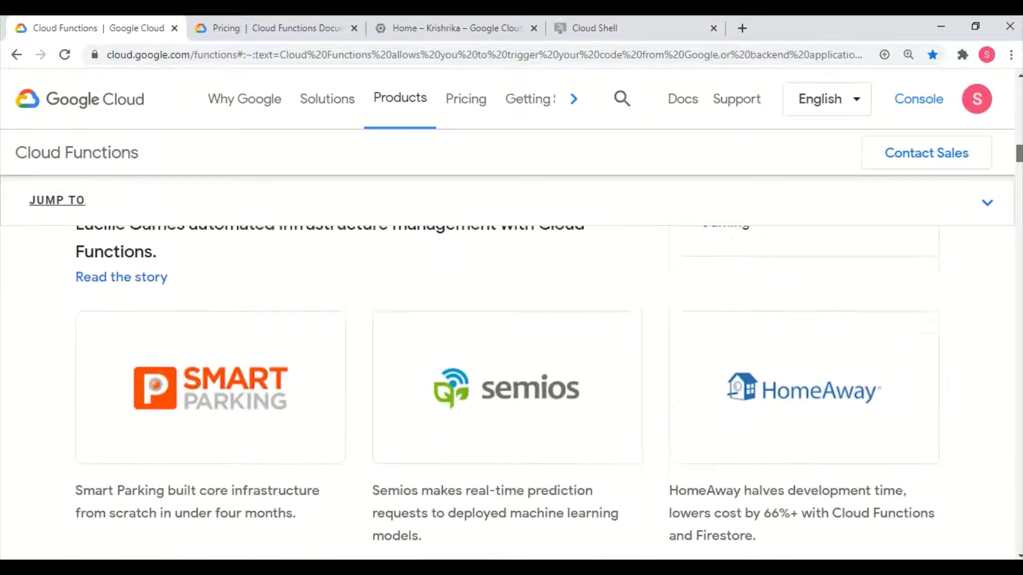
scroll(512, 373, down, 2)
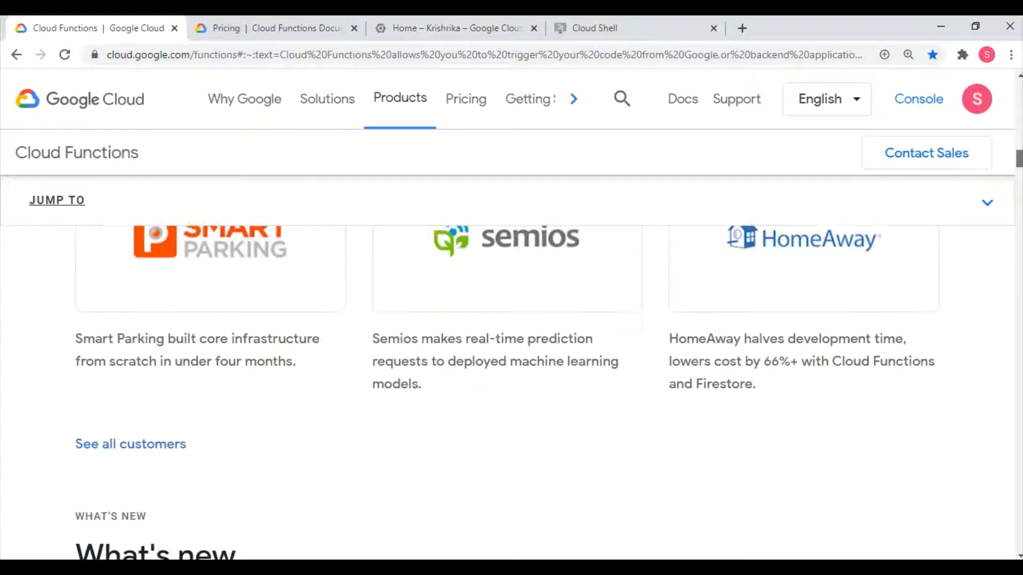
scroll(512, 373, up, 5)
scroll(512, 373, down, 4)
scroll(512, 372, down, 3)
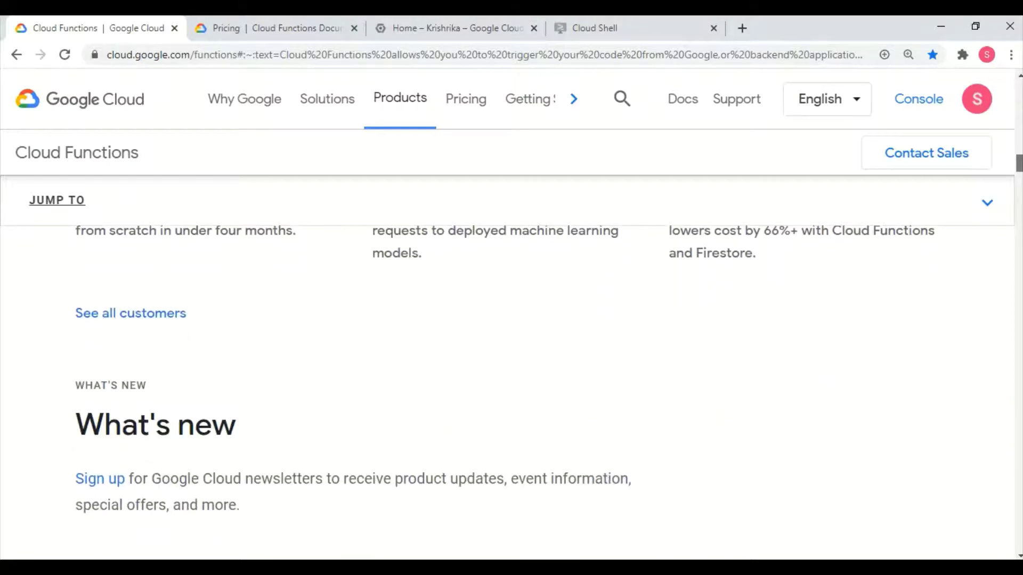
scroll(511, 373, up, 4)
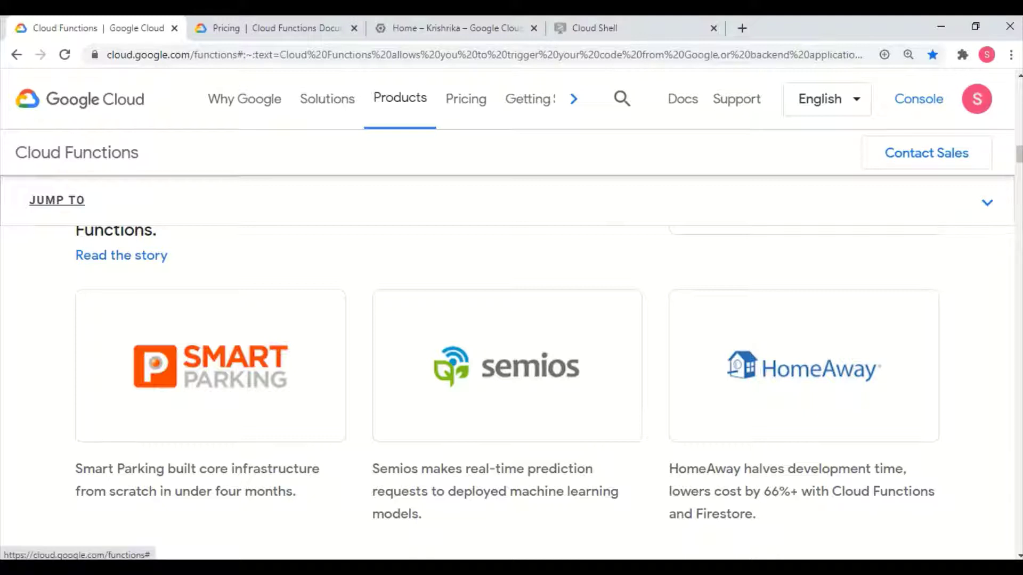
Step: Examine the monthly invocation tiers and their price per million on the Cloud Functions pricing page
key(ctrl+Tab)
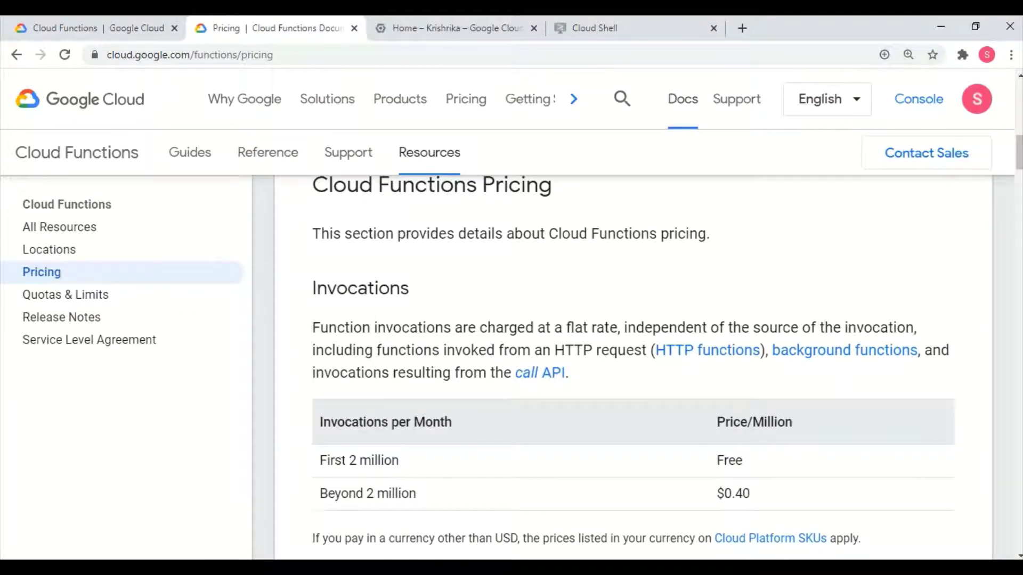
drag(400, 460, 356, 461)
double_click(354, 422)
drag(743, 461, 718, 460)
click(718, 460)
drag(743, 460, 716, 460)
drag(416, 493, 320, 493)
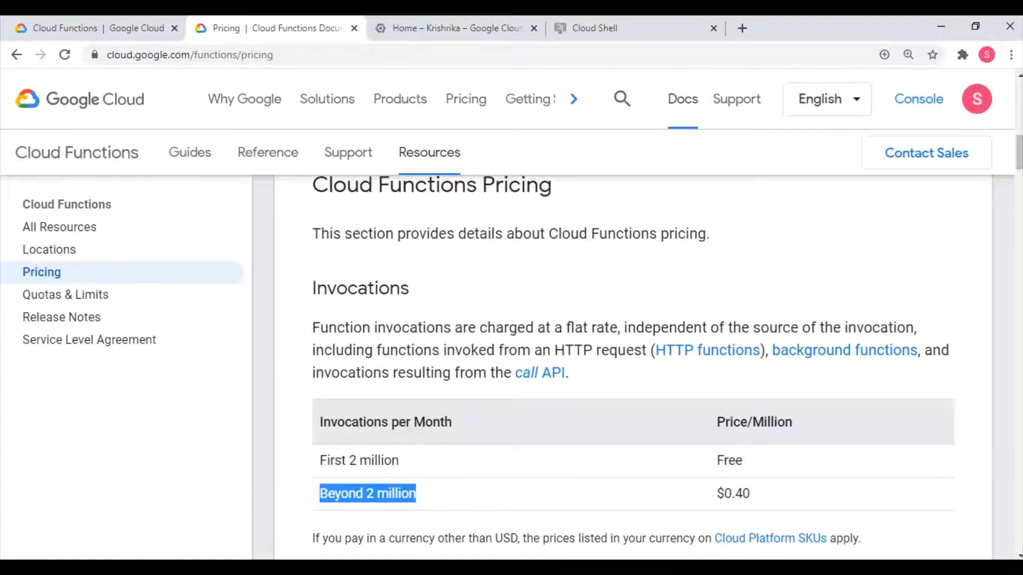
click(322, 493)
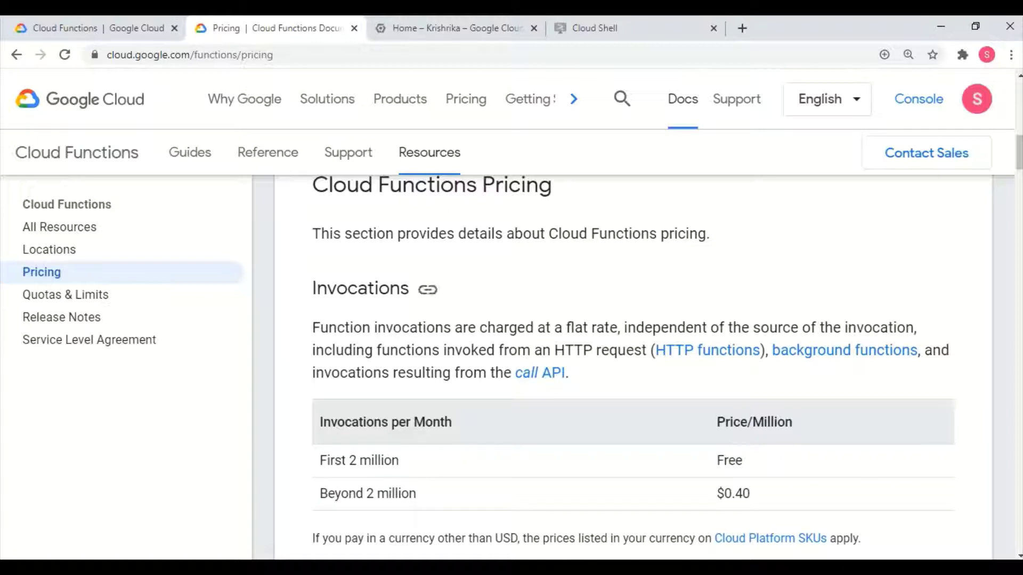
Step: Go to the Google Cloud Platform project dashboard and open its list of products and services
click(453, 28)
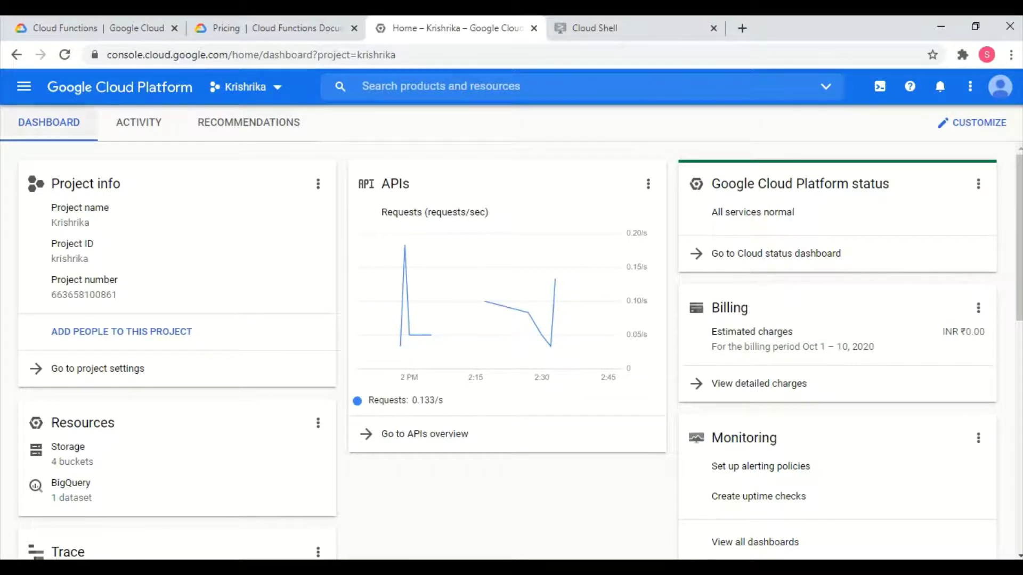
click(24, 86)
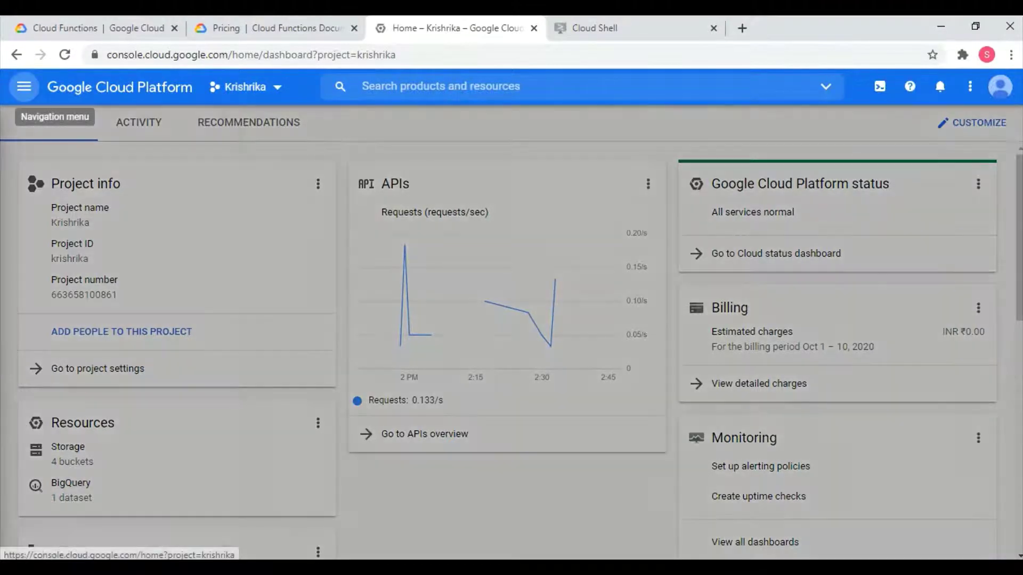
mouse_move(106, 228)
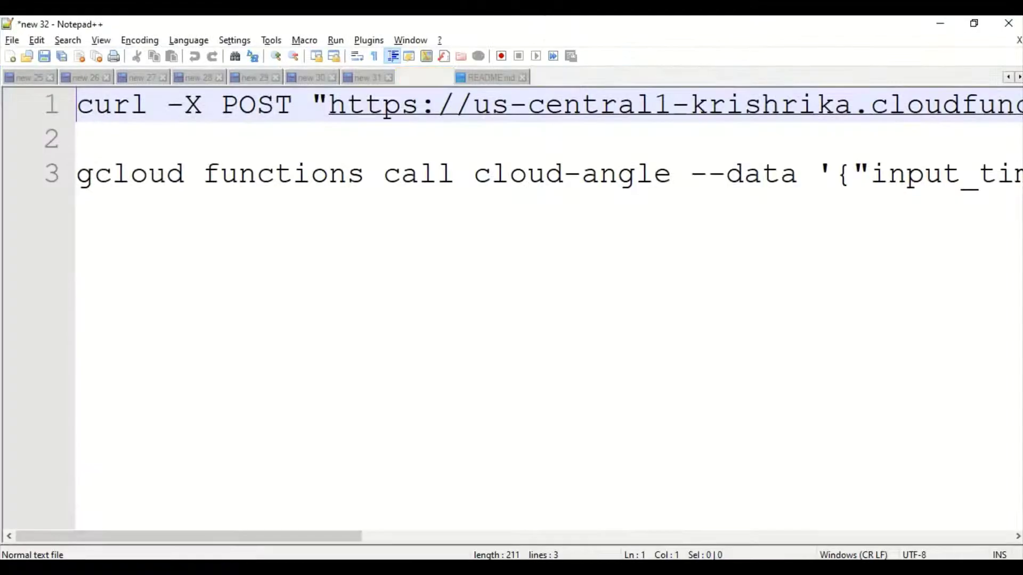
Step: Switch to Notepad++ and start a new document with the heading "google cloud function" followed by a blank line
key(ctrl+n)
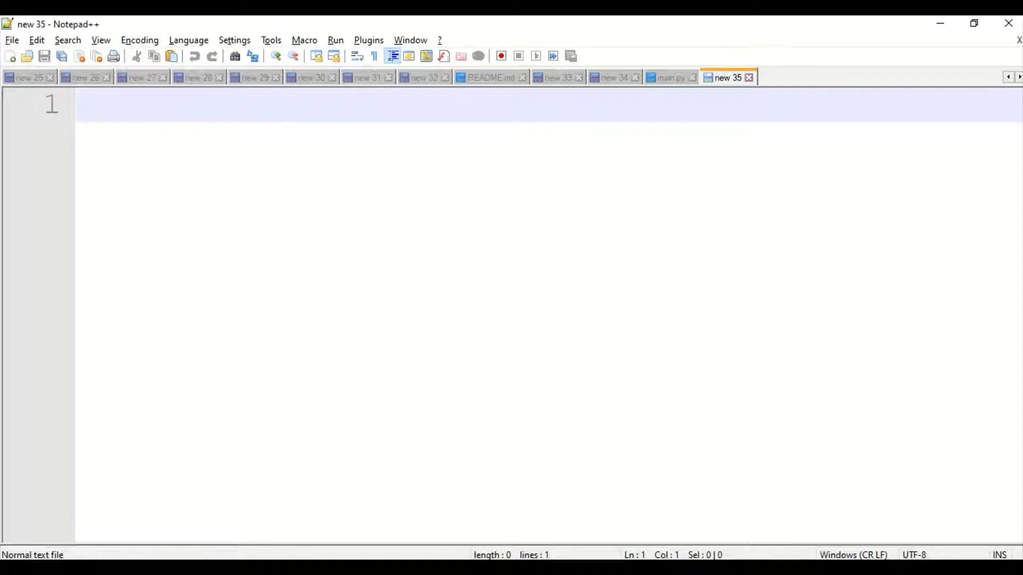
text(g)
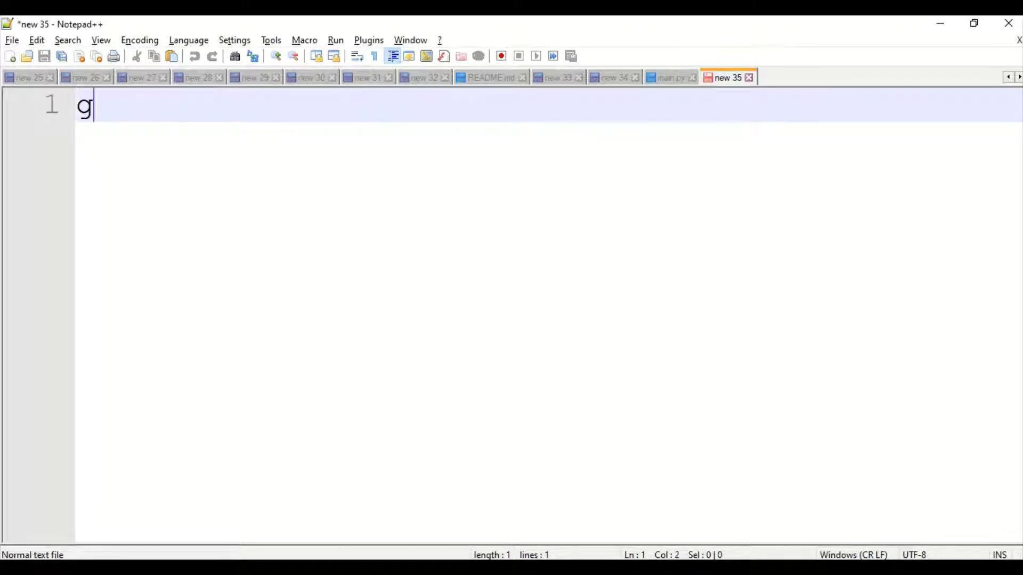
text(oogle cloud function)
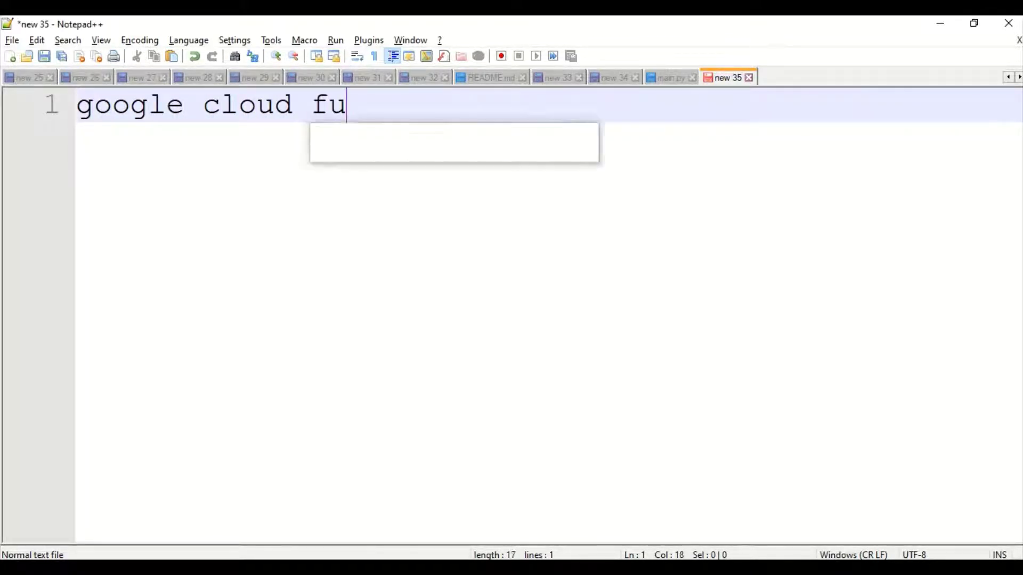
key(Return)
key(Return)
Step: Add an "input:" section to the note containing the line "time, ex: 11:30 AM", followed by a blank line
text(input:)
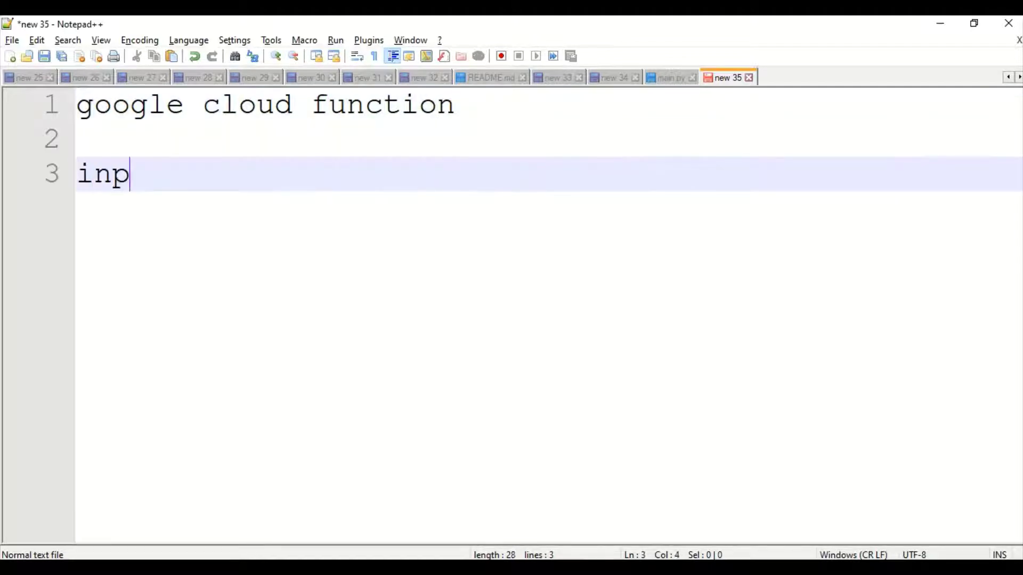
key(Return)
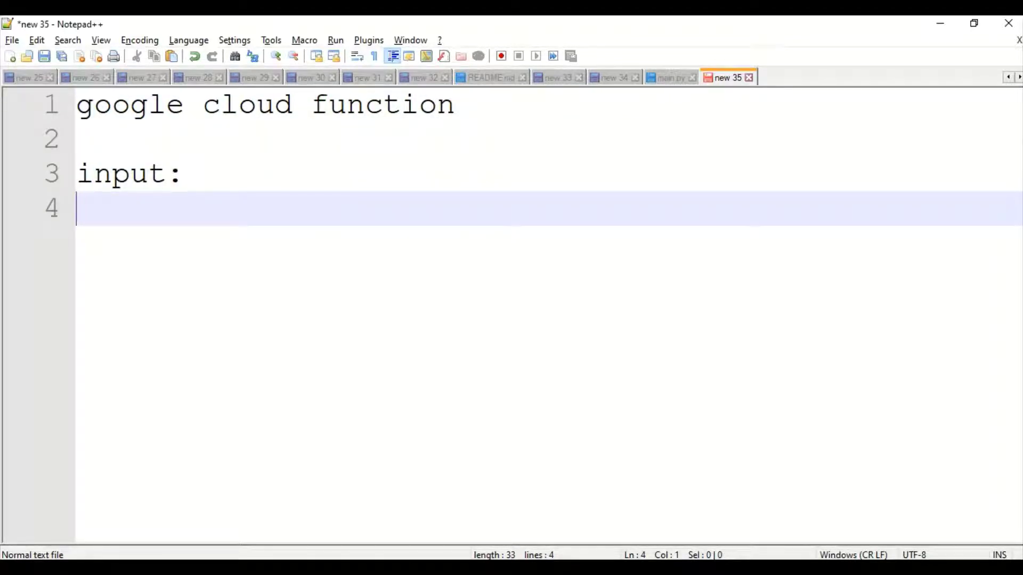
text(time,)
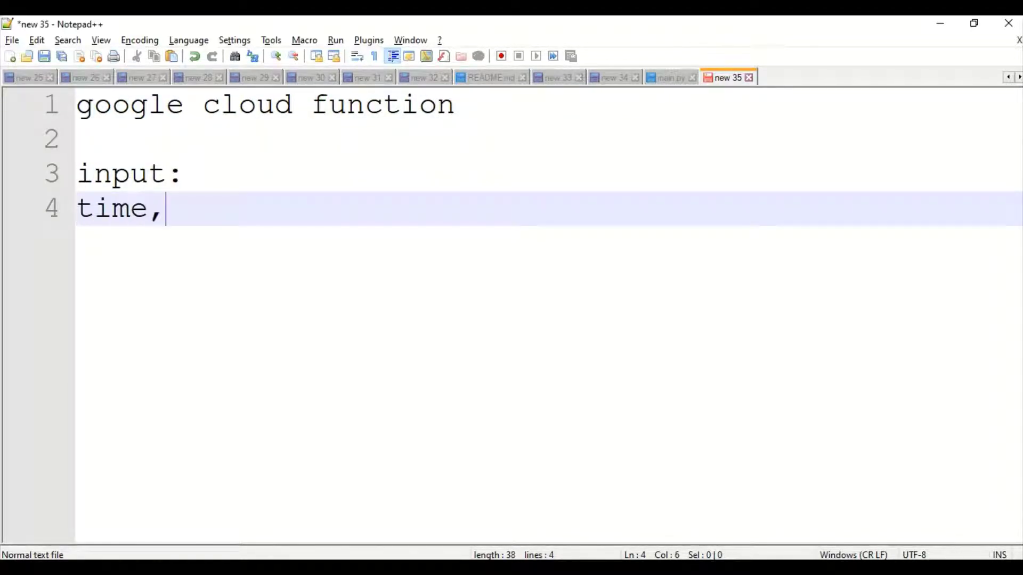
text( ex: 1)
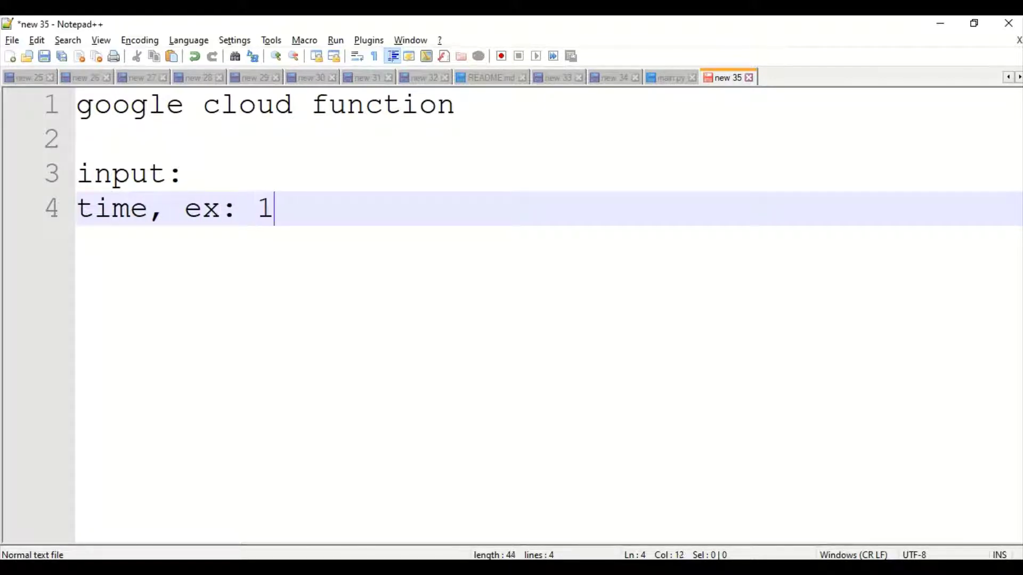
text(1:30 AM)
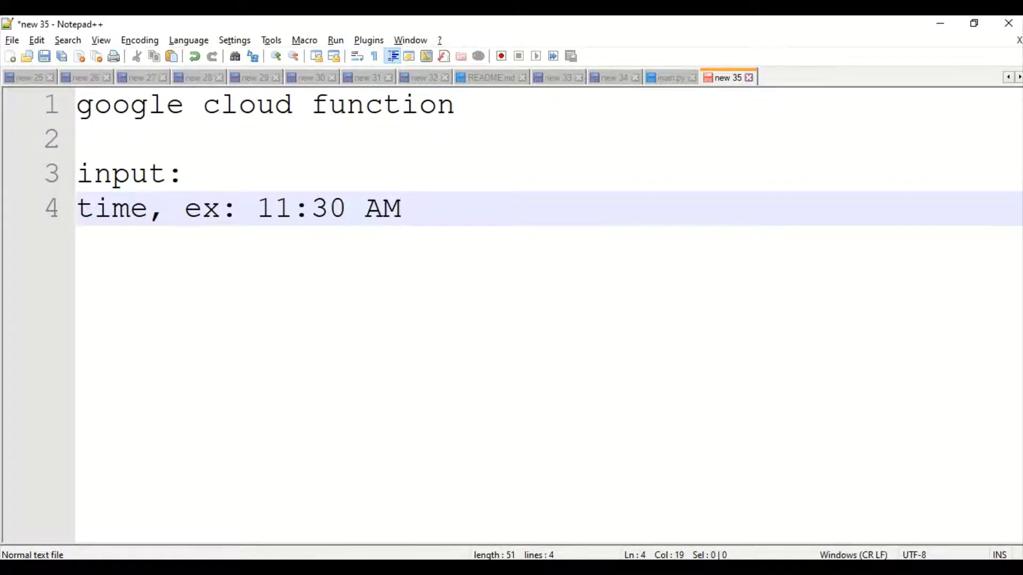
key(Return)
key(Return)
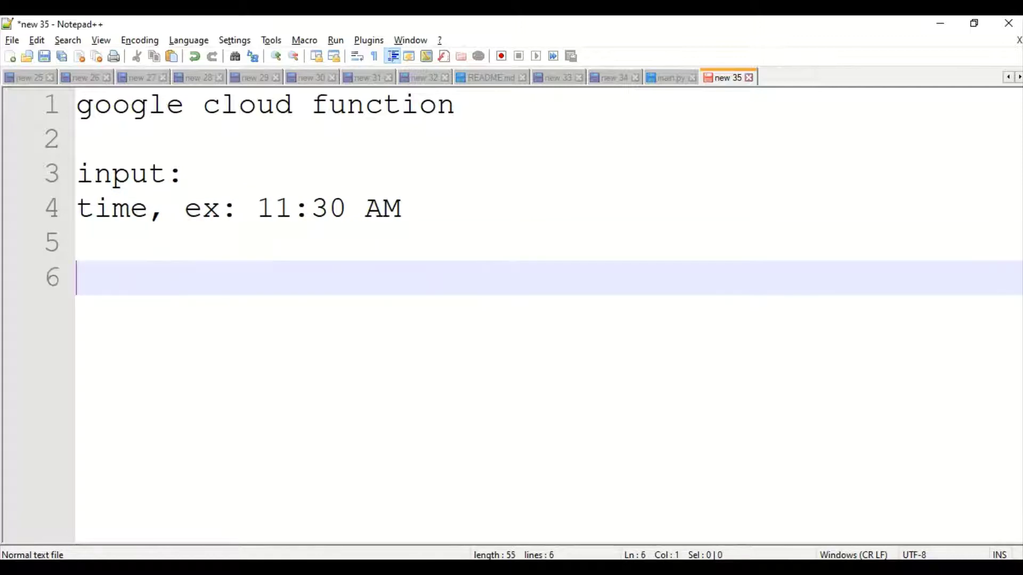
Step: Add an "output:" section to the note containing the line "angle made by time shown in the clock"
text(output:)
key(Return)
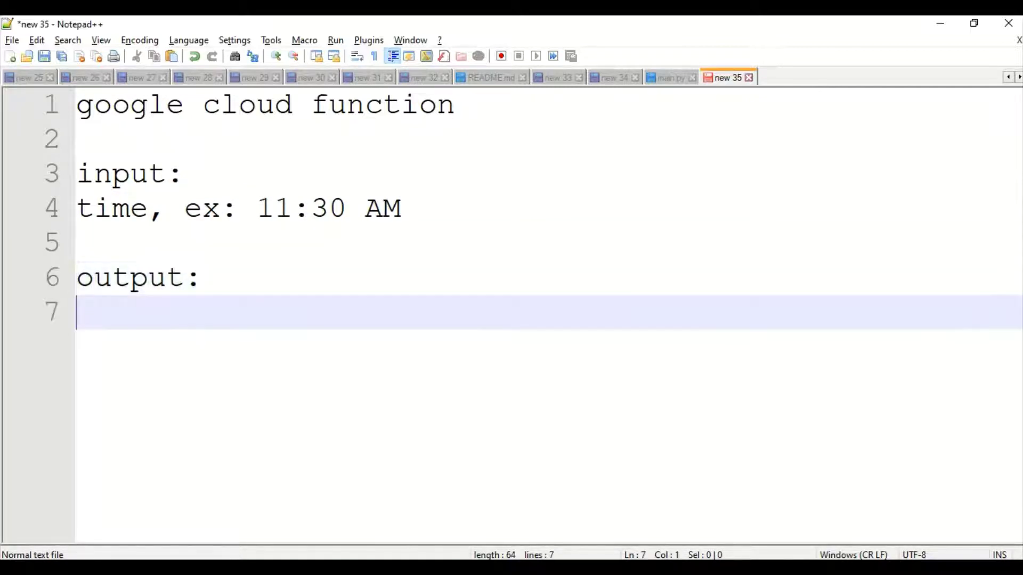
text(angle made by )
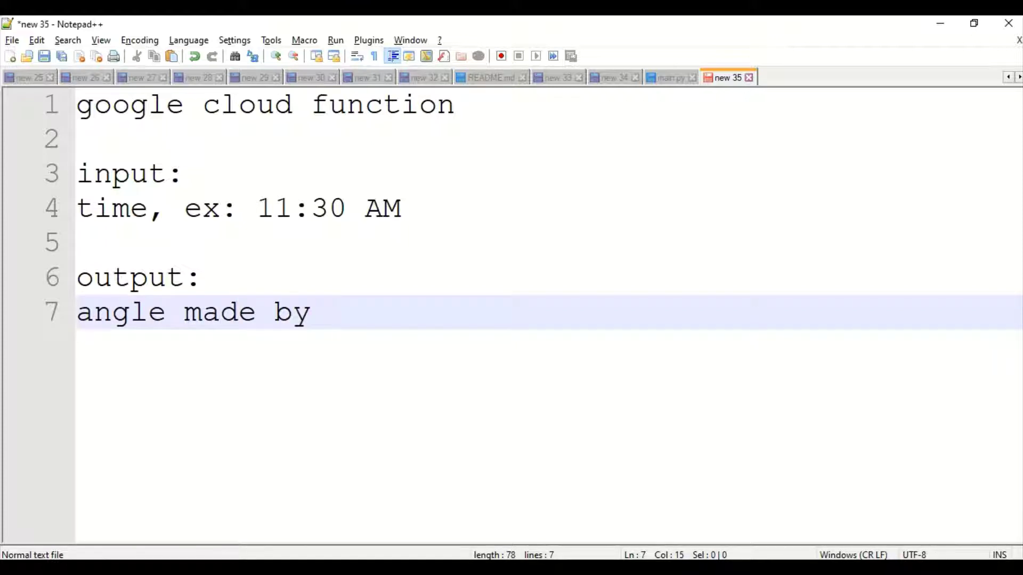
text(time )
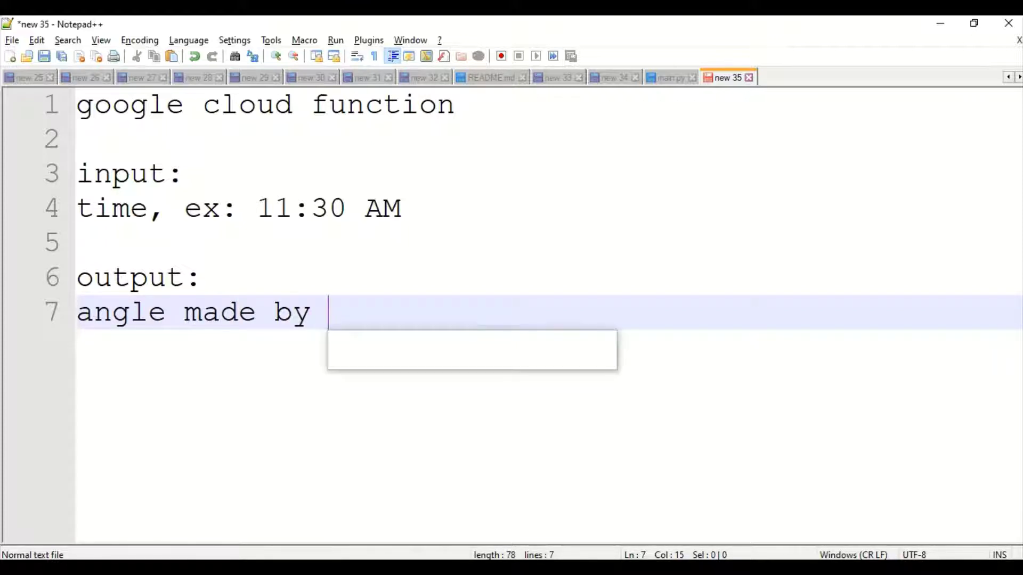
text(sh)
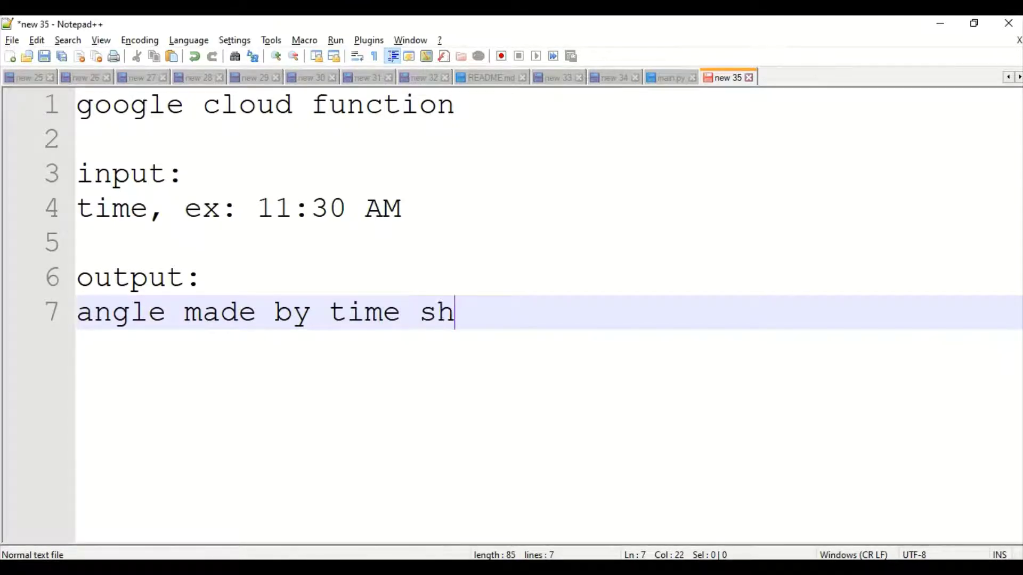
text(own in the clock)
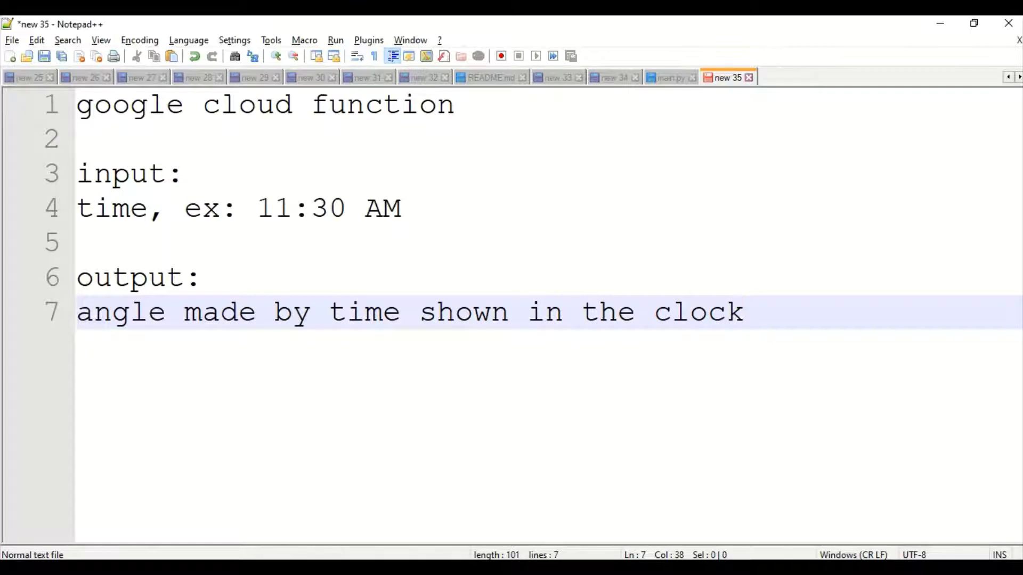
click(256, 209)
key(shift+End)
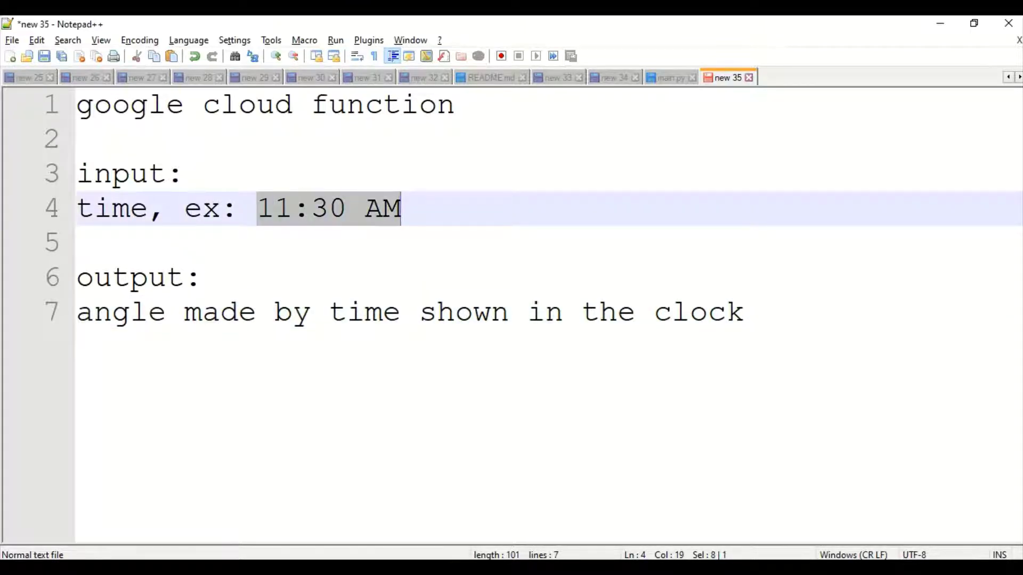
key(Down)
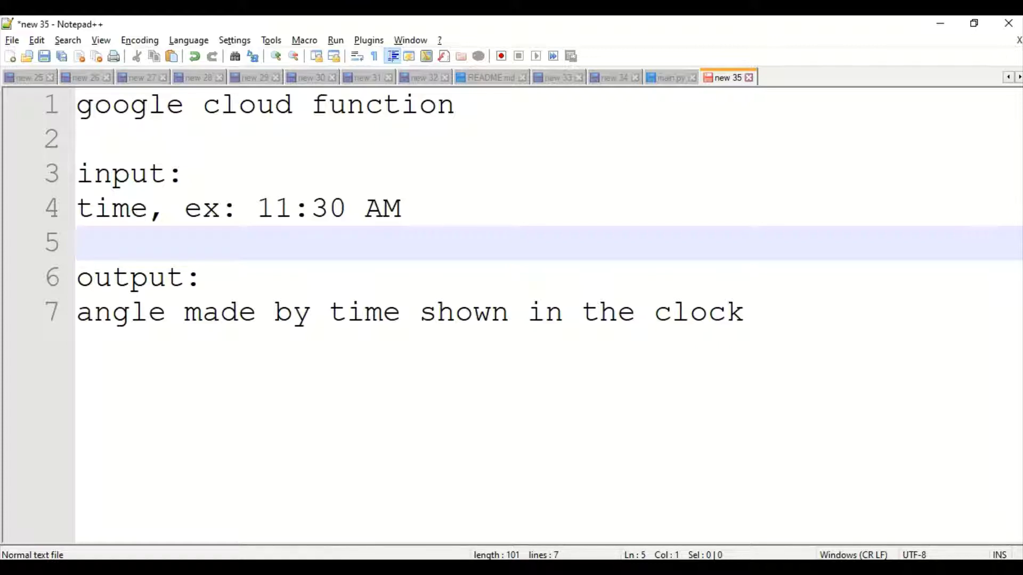
double_click(121, 313)
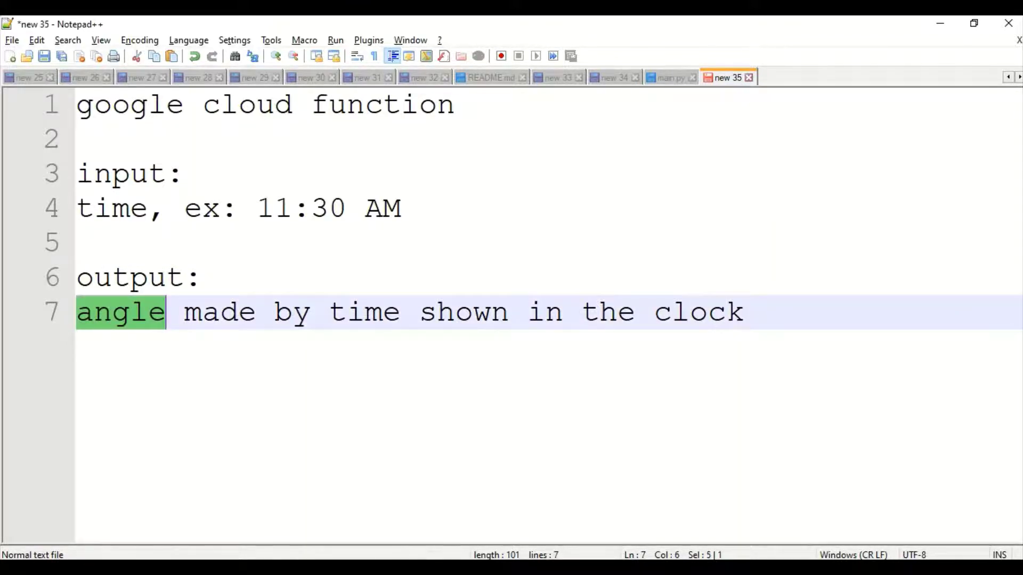
Step: Switch to the Google Cloud Platform console, open Cloud Functions from the compute products and start creating a function
key(alt+Tab)
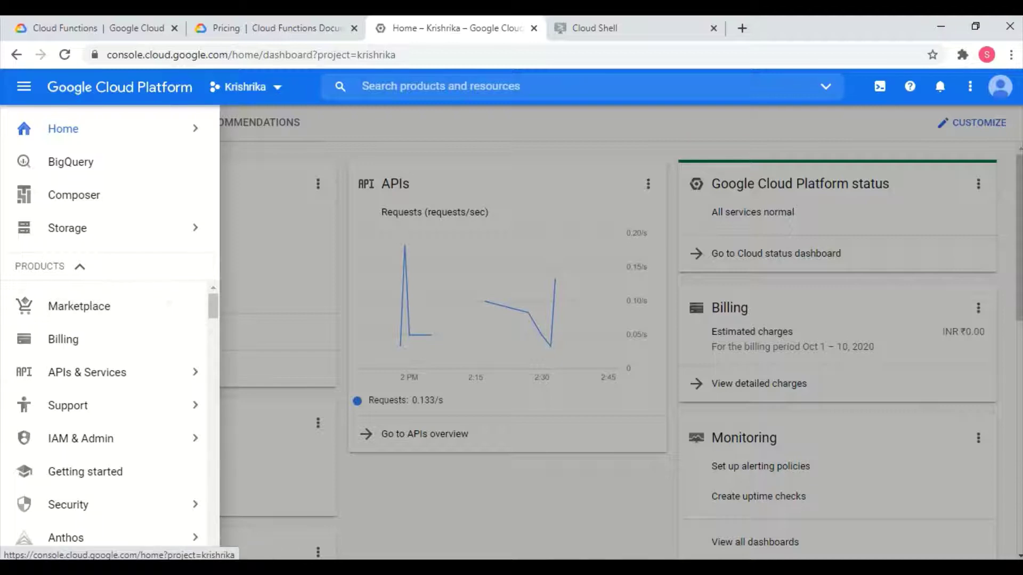
scroll(210, 307, down, 2)
scroll(211, 320, down, 2)
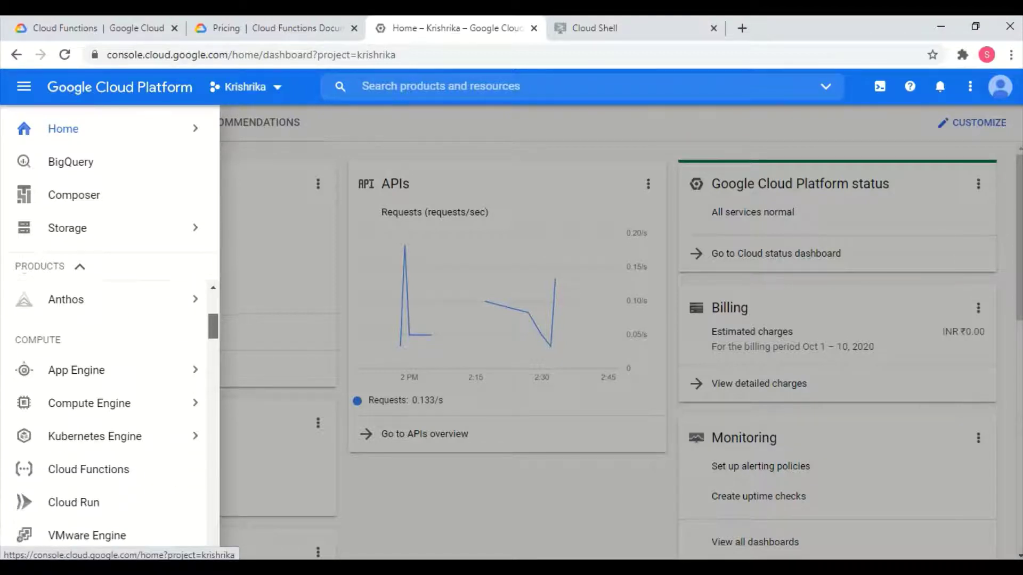
mouse_move(168, 402)
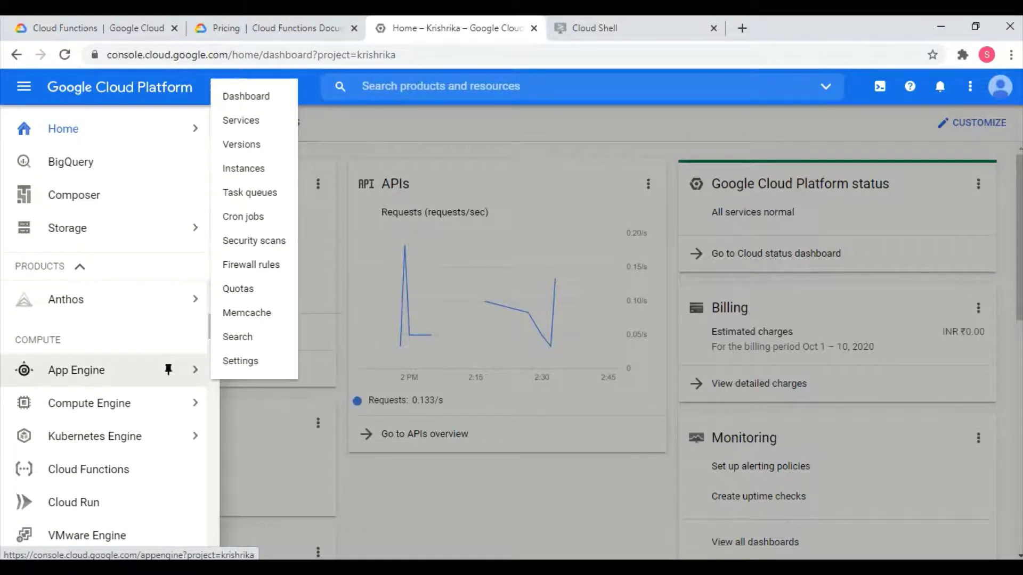
click(89, 469)
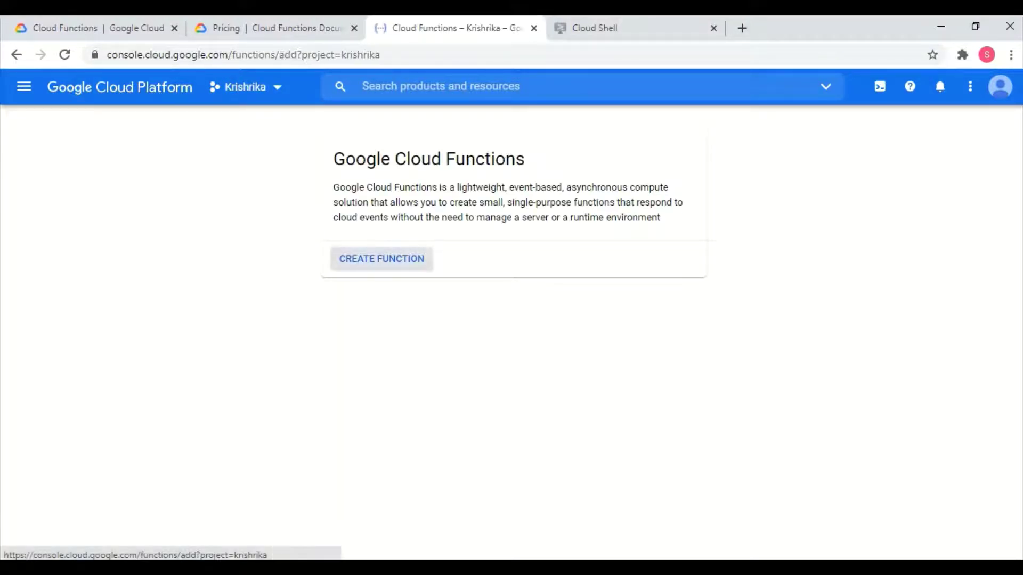
click(382, 258)
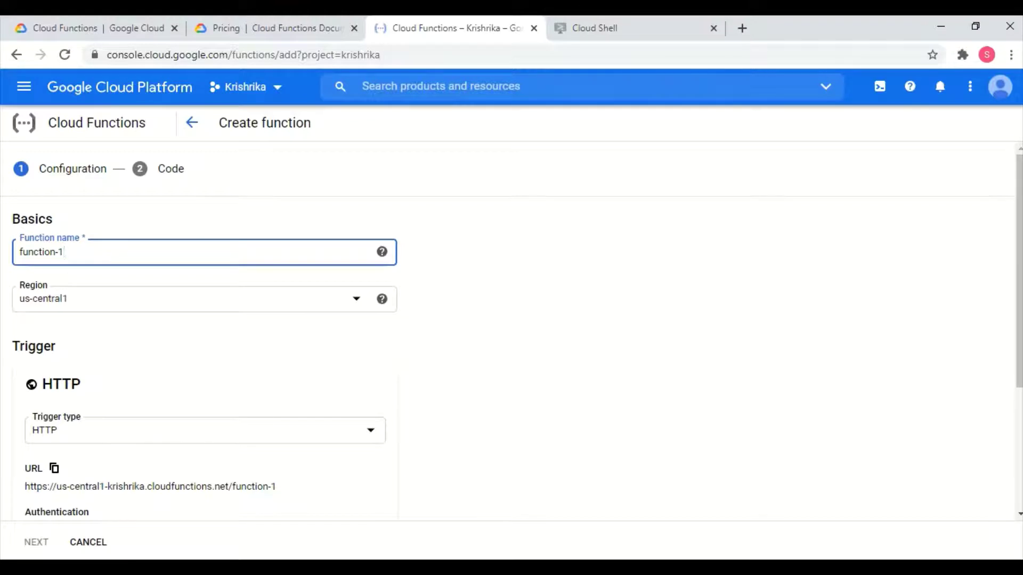
Step: Name the function cloud-angle and keep us-central1 as its region
key(ctrl+a)
text(cloud-a)
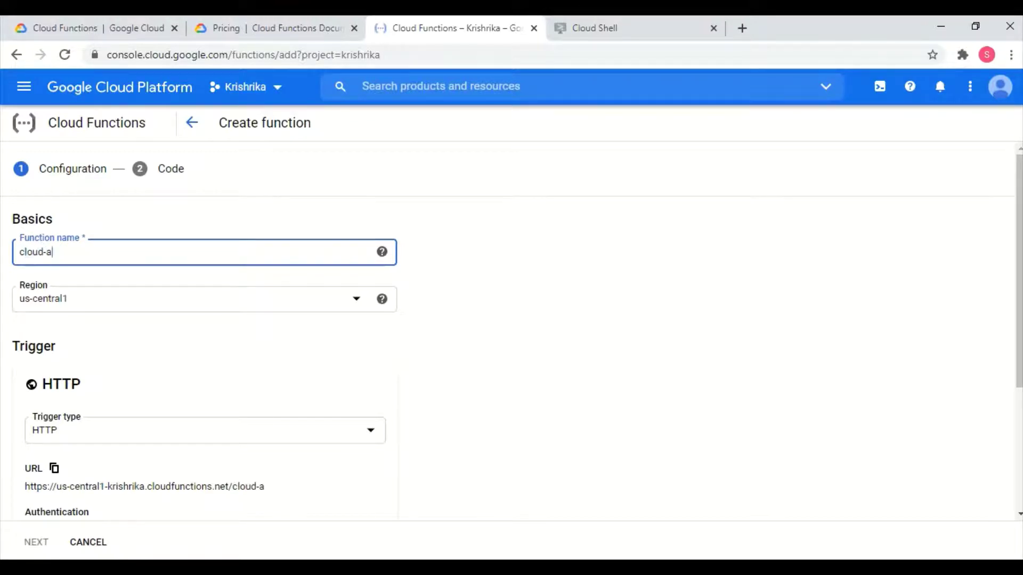
text(ngle)
click(357, 299)
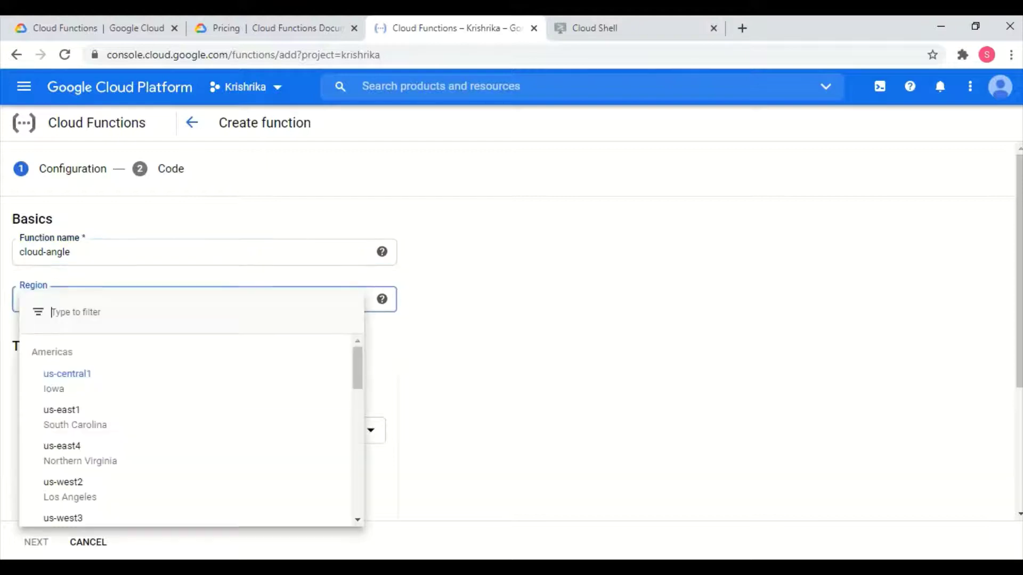
key(Escape)
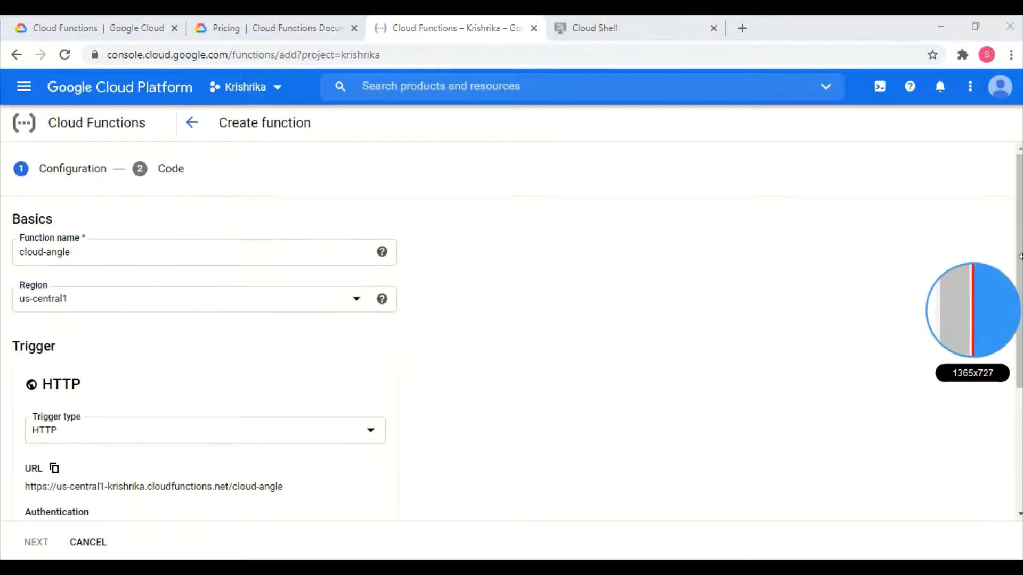
Step: Review the trigger types available for the function, keeping HTTP as the selected type
scroll(512, 320, down, 1)
scroll(511, 309, down, 2)
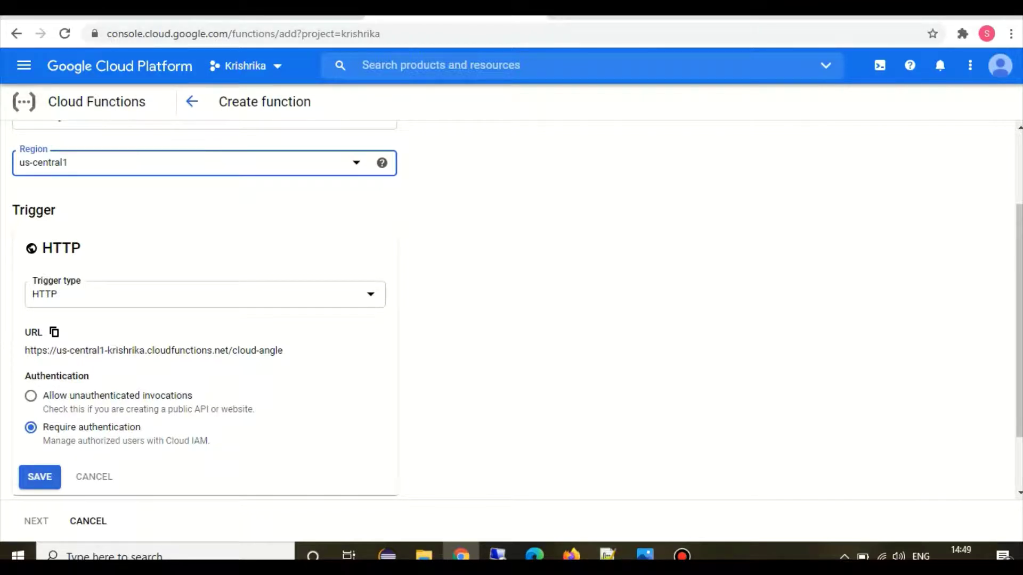
click(205, 294)
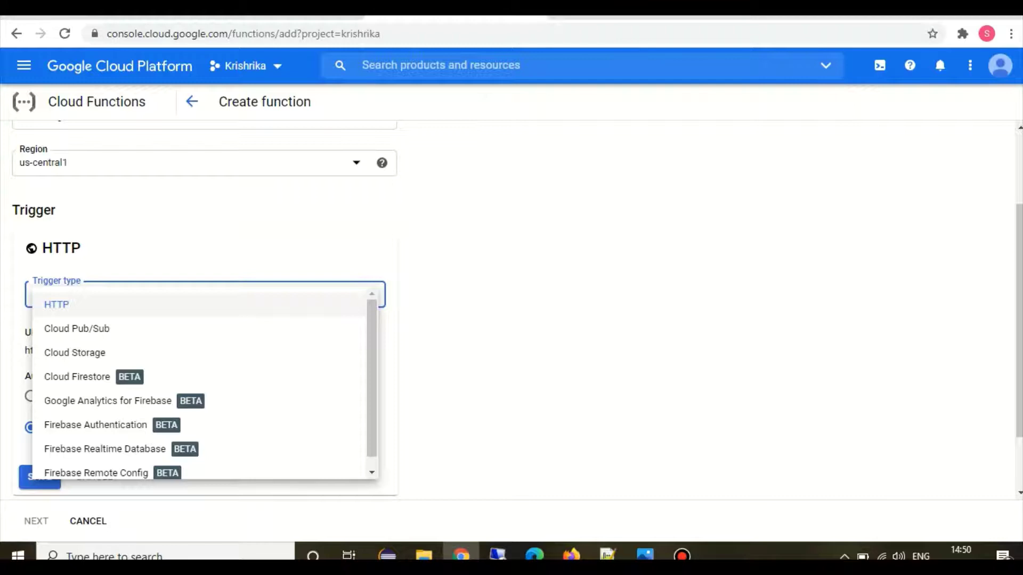
key(Down)
key(Down)
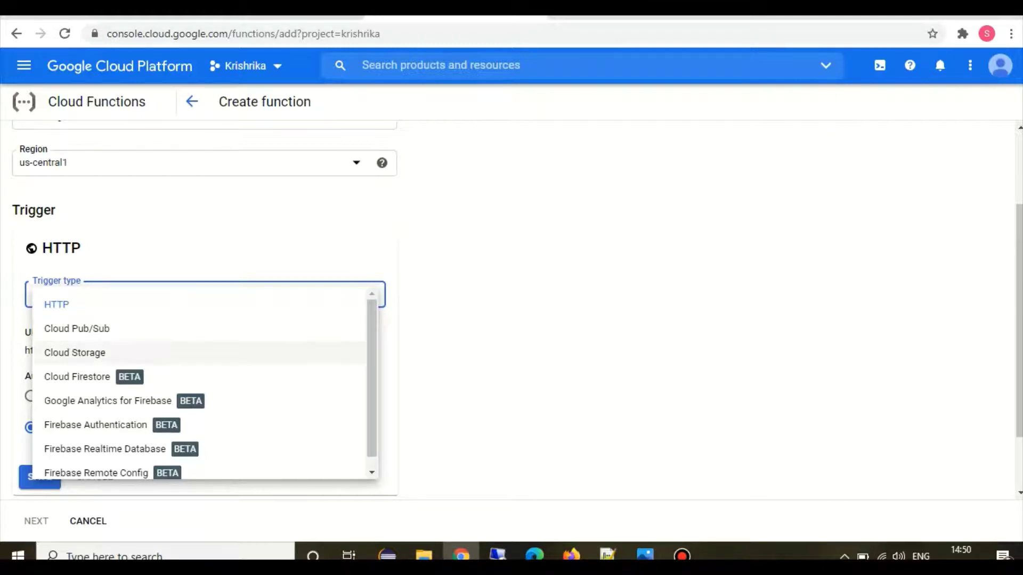
key(Down)
key(Down)
key(Down)
key(Down)
key(Down)
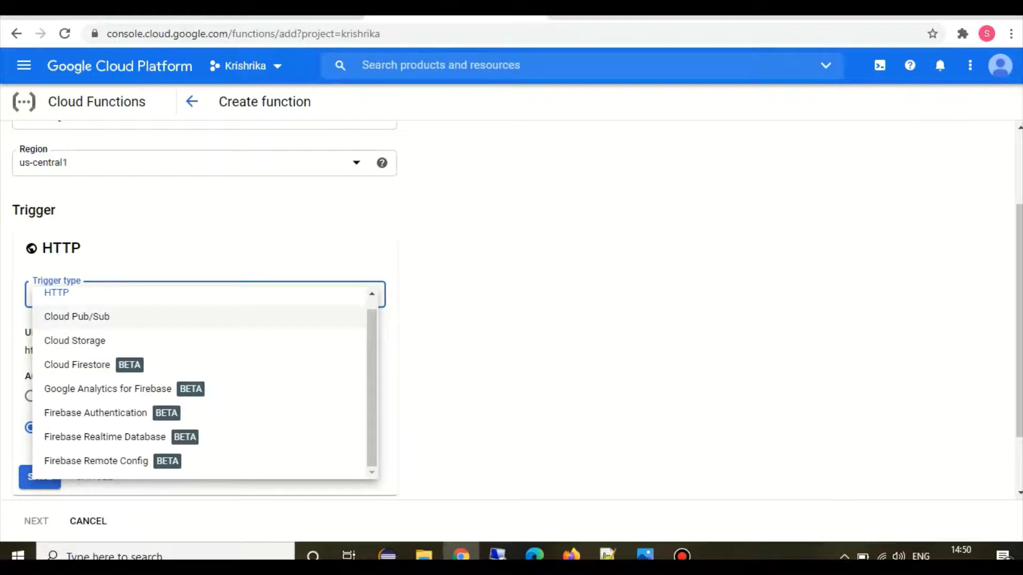
key(Escape)
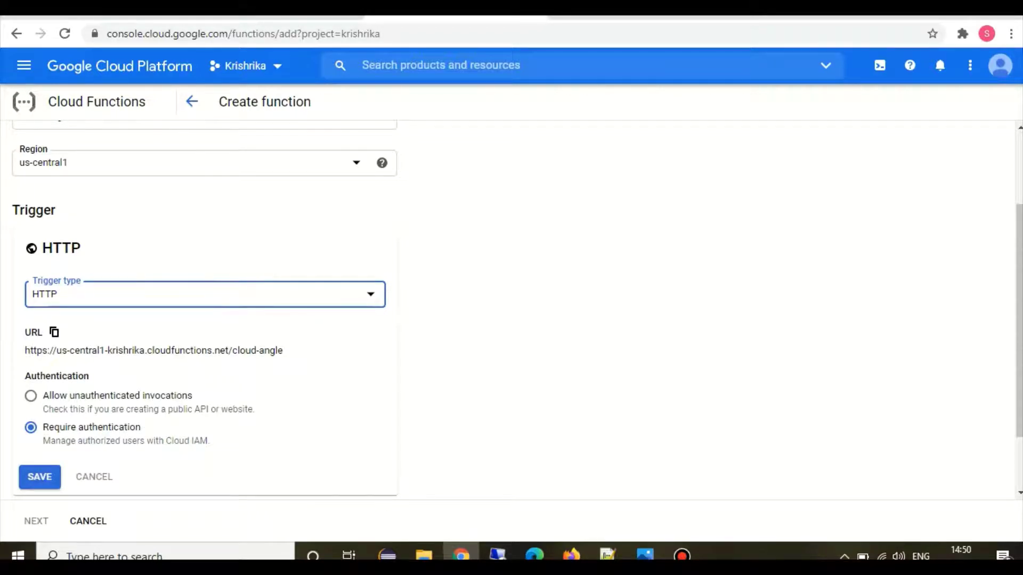
Step: Copy the function's HTTP trigger URL and paste it at the end of the Notepad++ note, after a blank line
drag(25, 351, 283, 351)
key(ctrl+c)
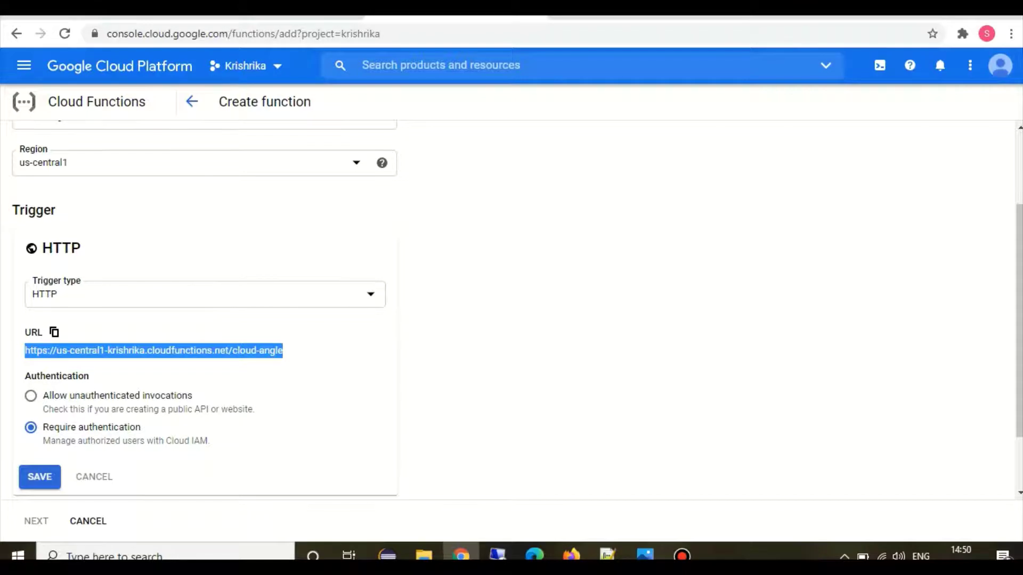
key(alt+Tab)
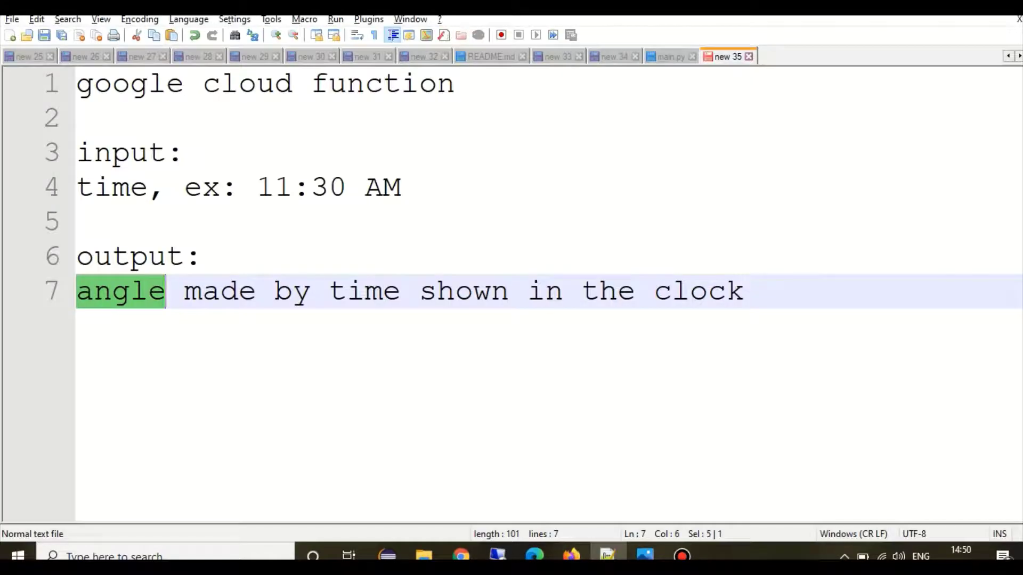
key(Right)
key(Right)
key(Right)
key(Right)
key(Right)
key(Right)
key(Right)
key(Right)
key(Right)
key(Right)
key(Right)
key(Right)
key(Right)
key(Right)
key(Right)
key(Right)
key(Right)
key(Right)
key(Right)
key(Right)
key(Return)
key(Return)
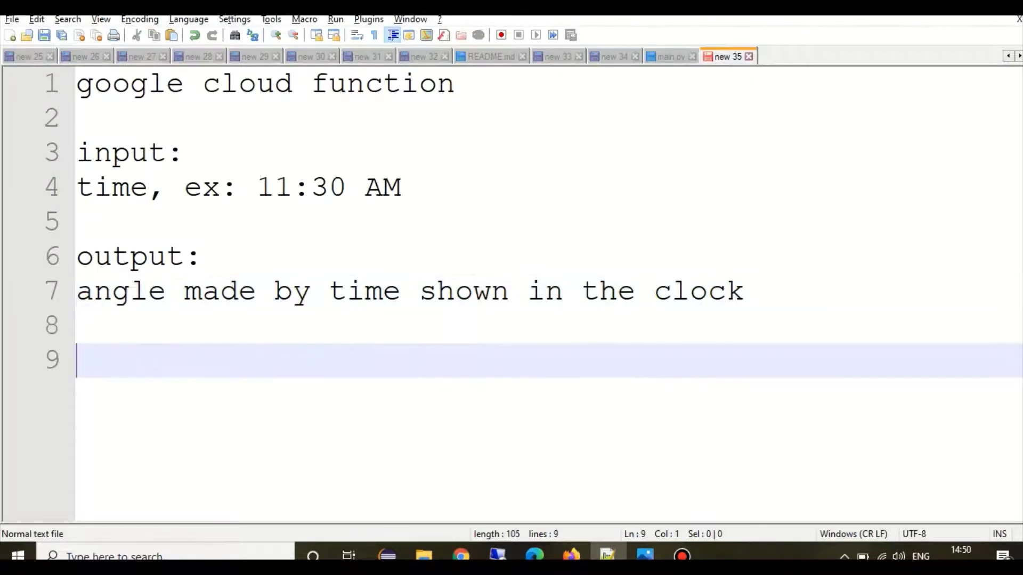
key(ctrl+v)
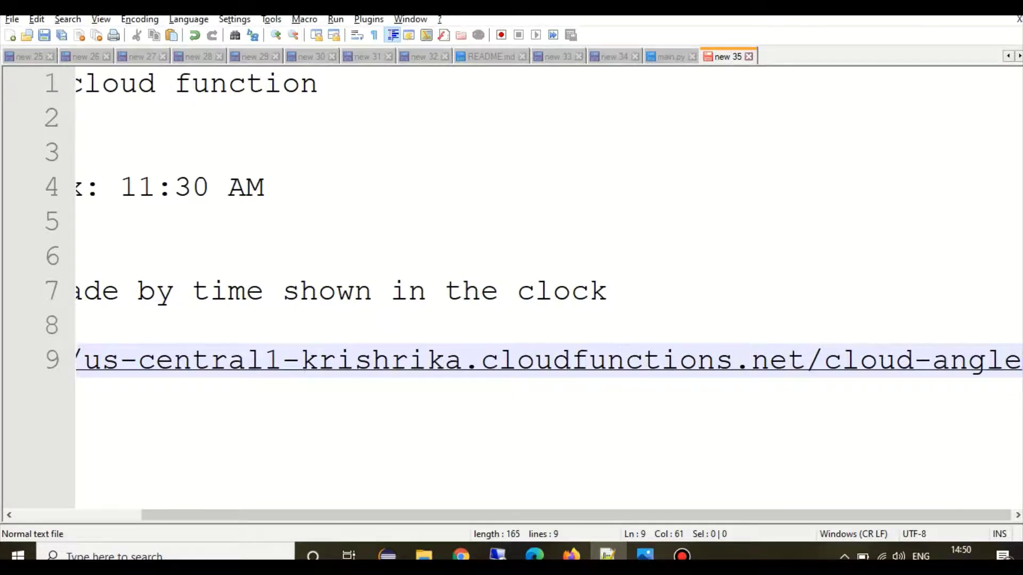
scroll(512, 288, left, 3)
Step: Return to the Google Cloud console, set the HTTP trigger to allow unauthenticated invocations and save the trigger
key(alt+Tab)
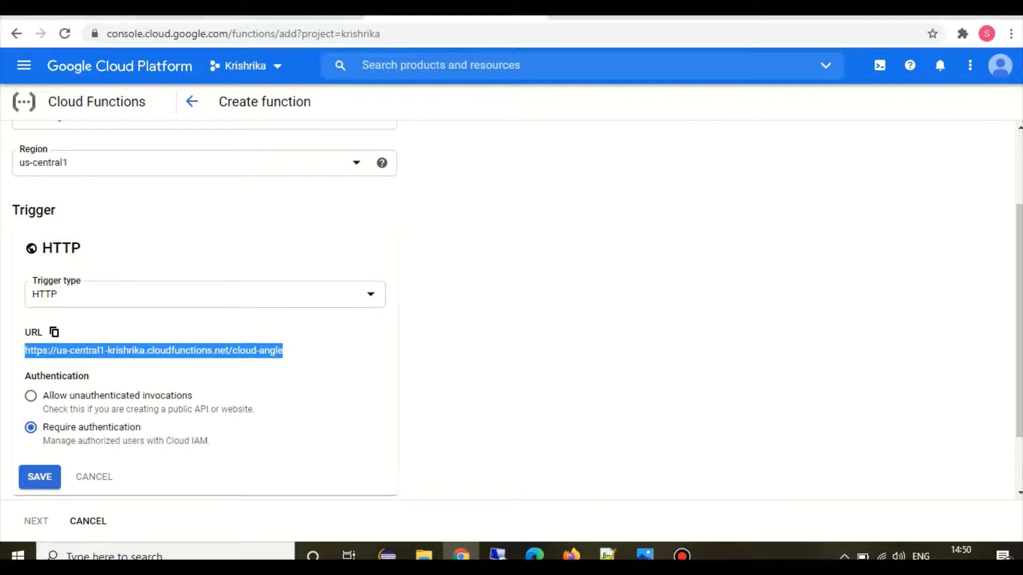
scroll(511, 309, down, 2)
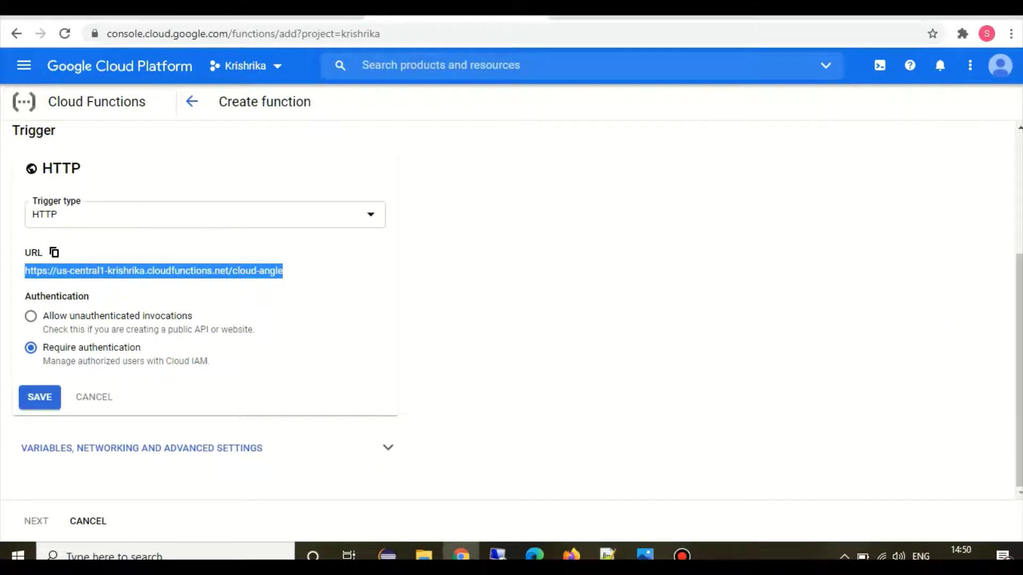
click(31, 316)
click(40, 397)
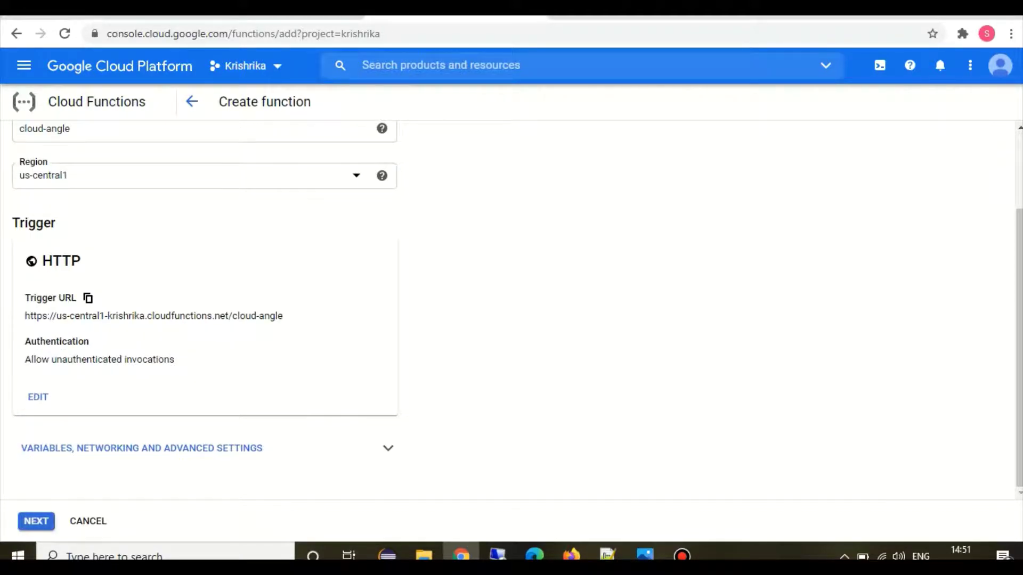
Step: Expand the function's variables, networking and advanced settings and set the allocated memory to 128 MiB
click(388, 449)
scroll(388, 449, down, 4)
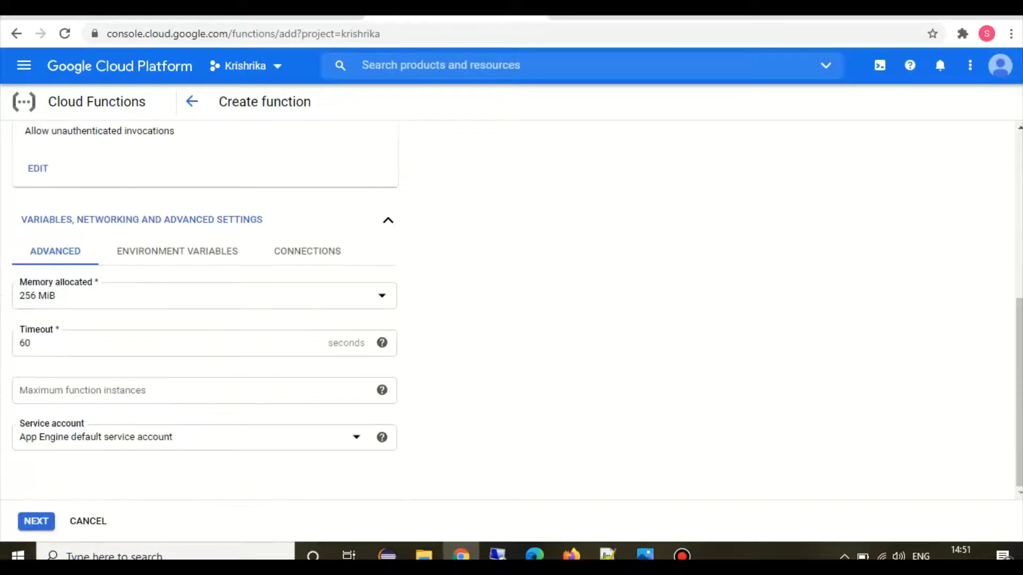
click(202, 295)
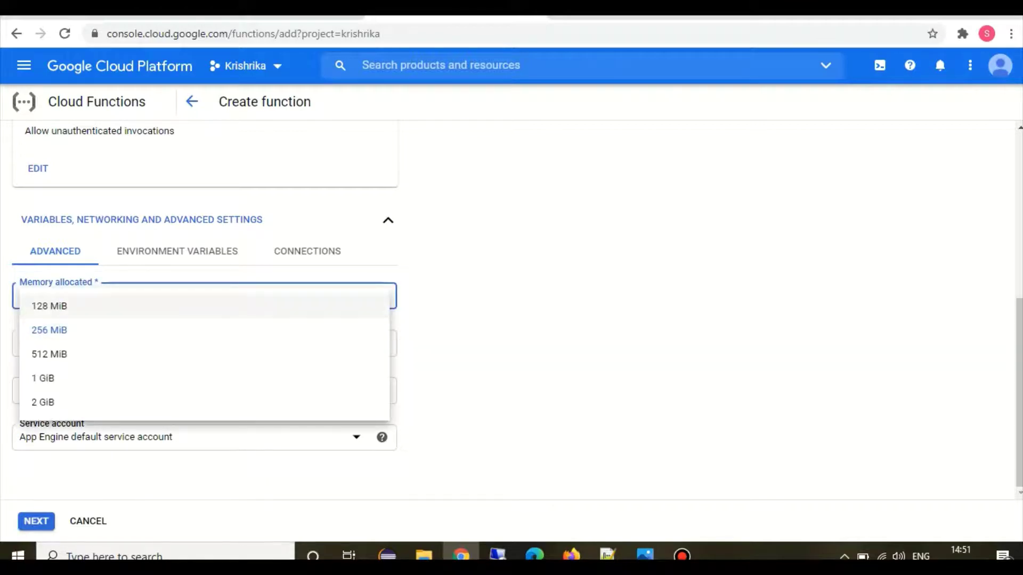
click(37, 303)
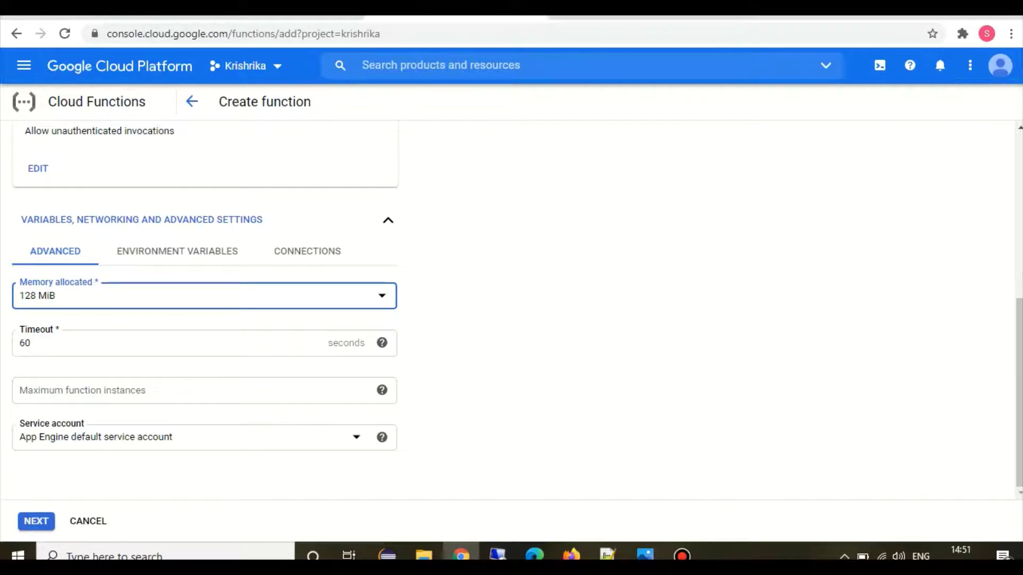
Step: Assign the Compute Engine default service account to the function and proceed to the code stage
click(203, 391)
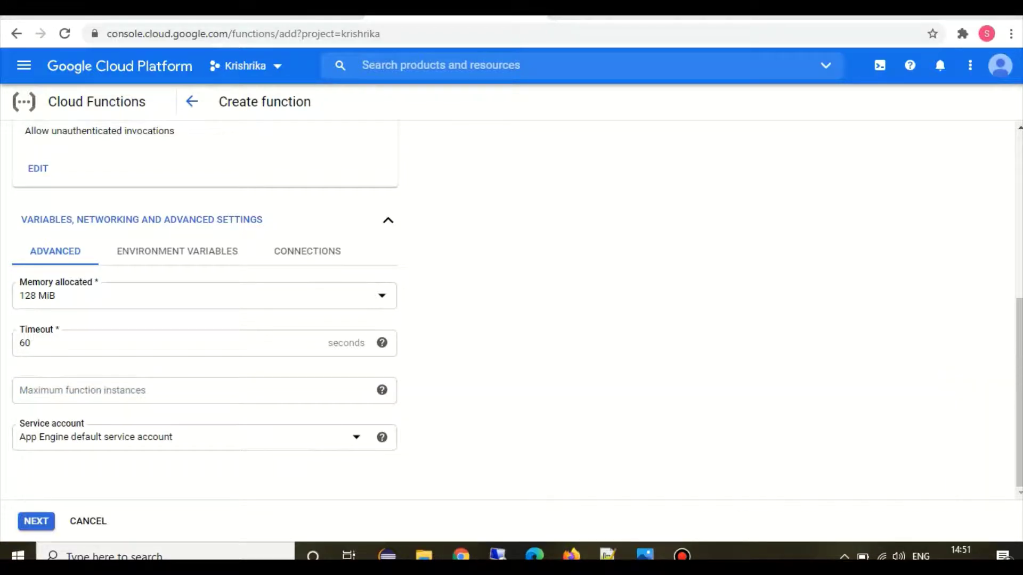
click(187, 437)
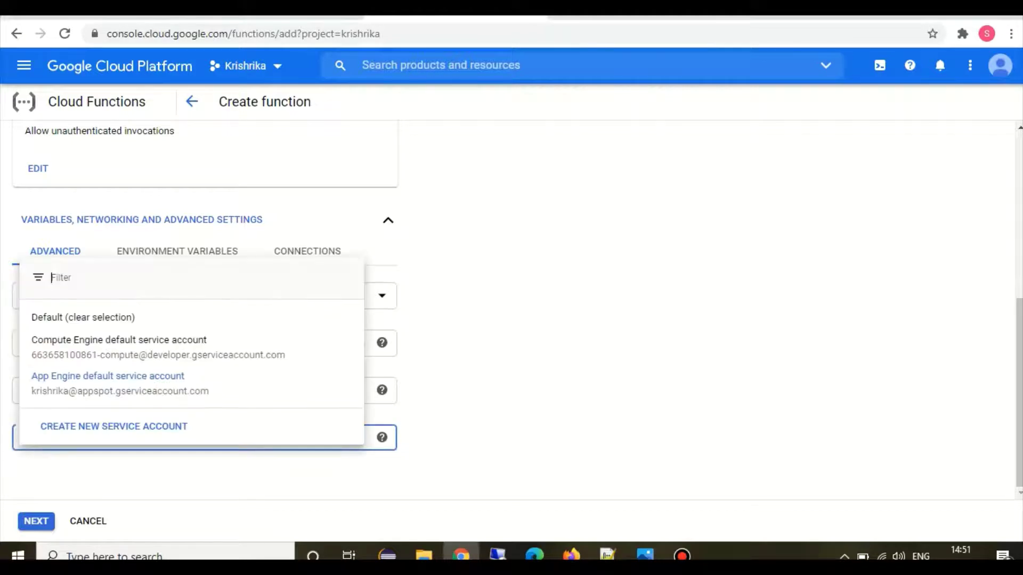
click(106, 344)
click(511, 373)
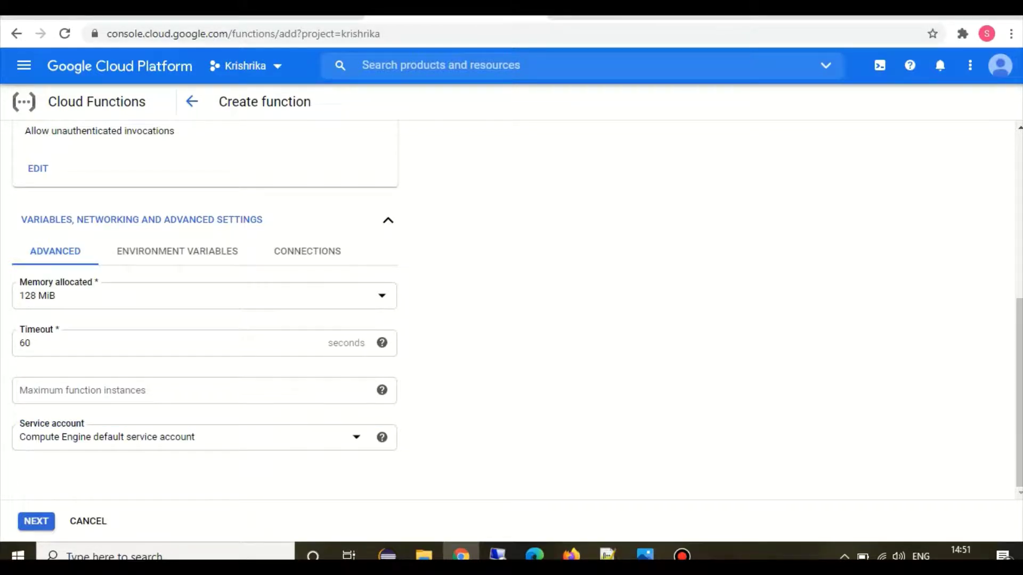
click(36, 521)
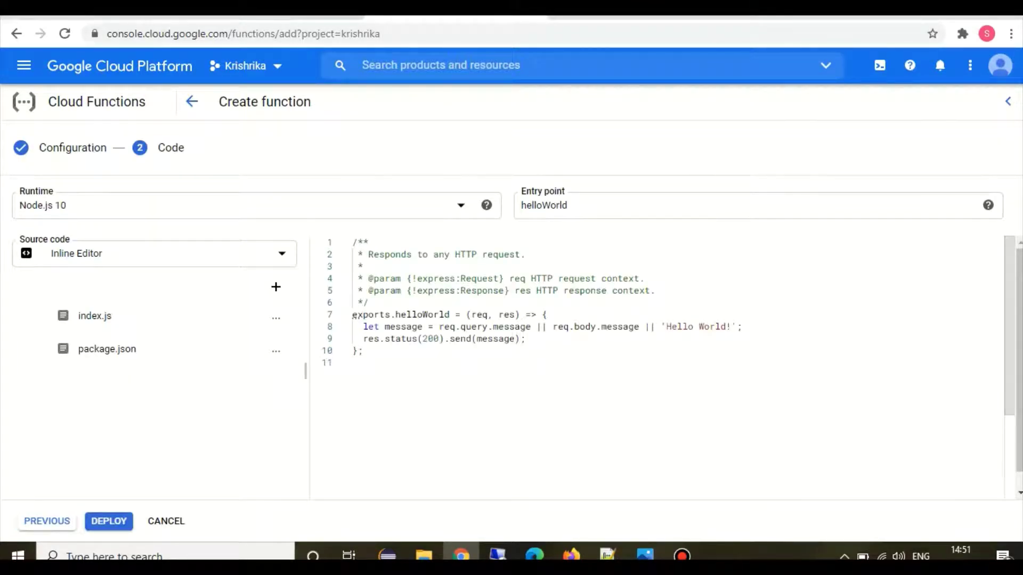
Step: Set the function's runtime to Python 3.8 and look over the entry point and sample code
click(160, 206)
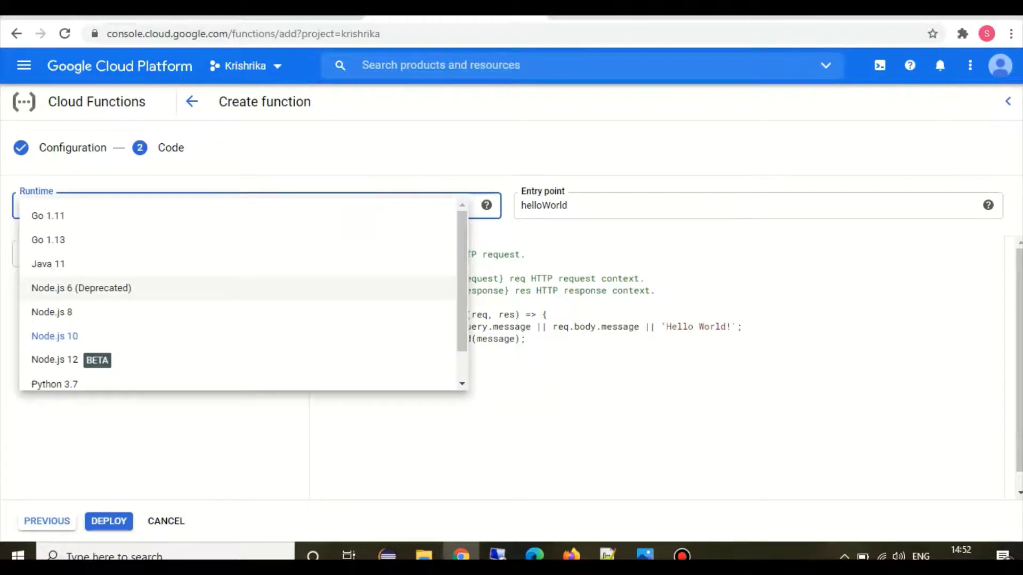
scroll(239, 285, down, 1)
scroll(239, 266, up, 1)
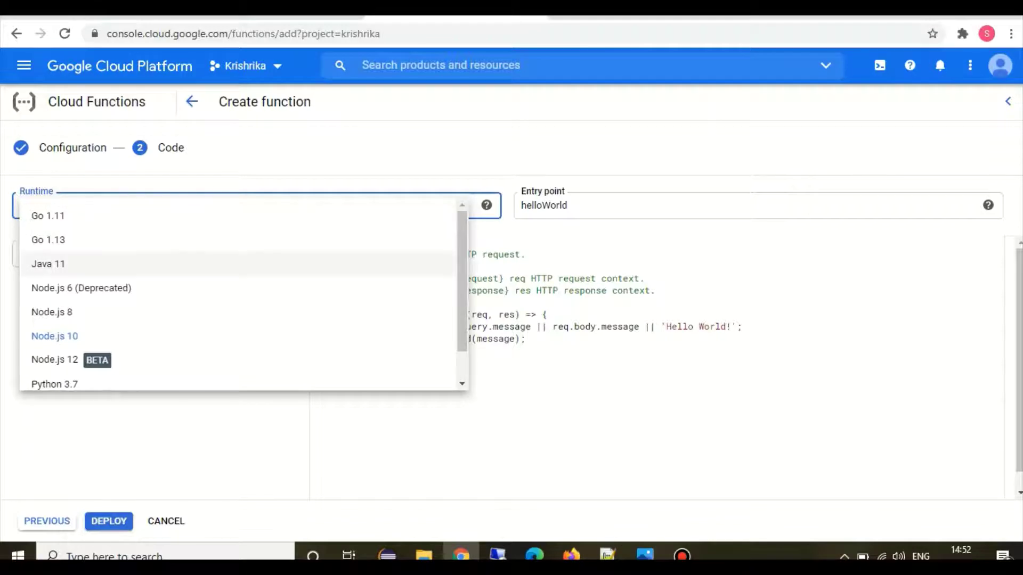
scroll(240, 320, down, 1)
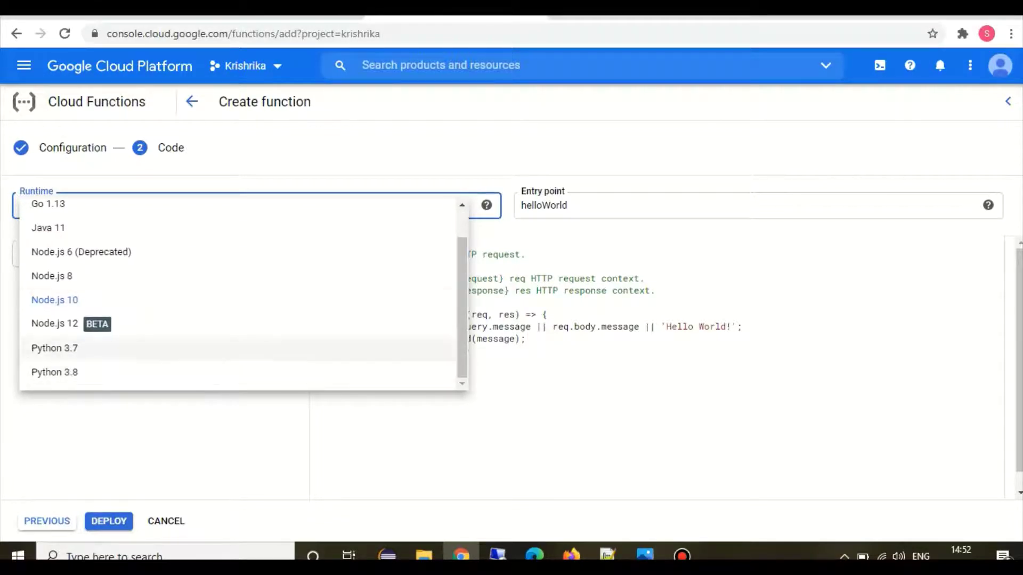
click(159, 372)
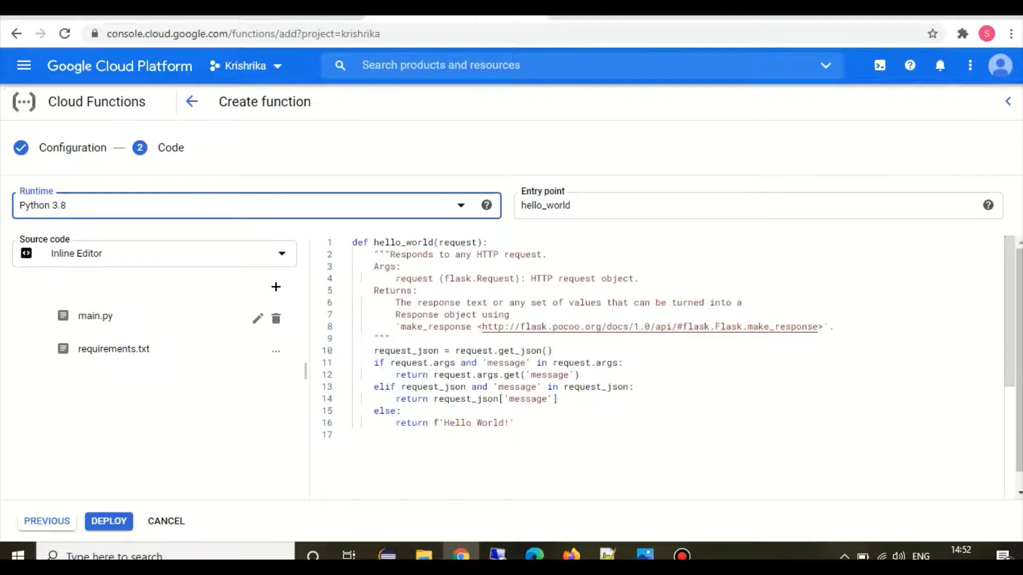
drag(572, 206, 487, 206)
click(541, 387)
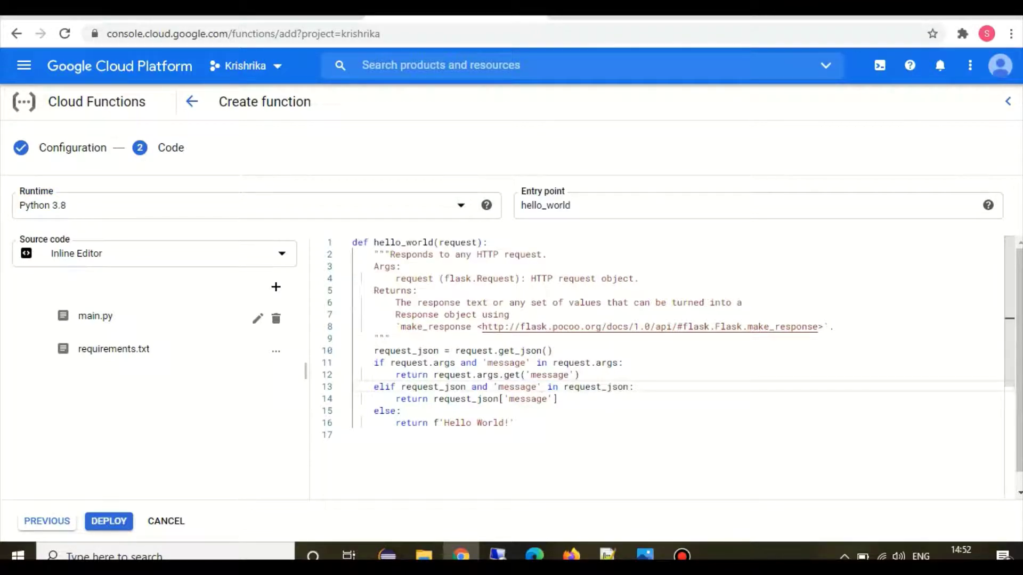
Step: Copy the whole clockangle code from main.py in Notepad++ and replace the sample code in the Cloud Functions inline editor with it
key(alt+Tab)
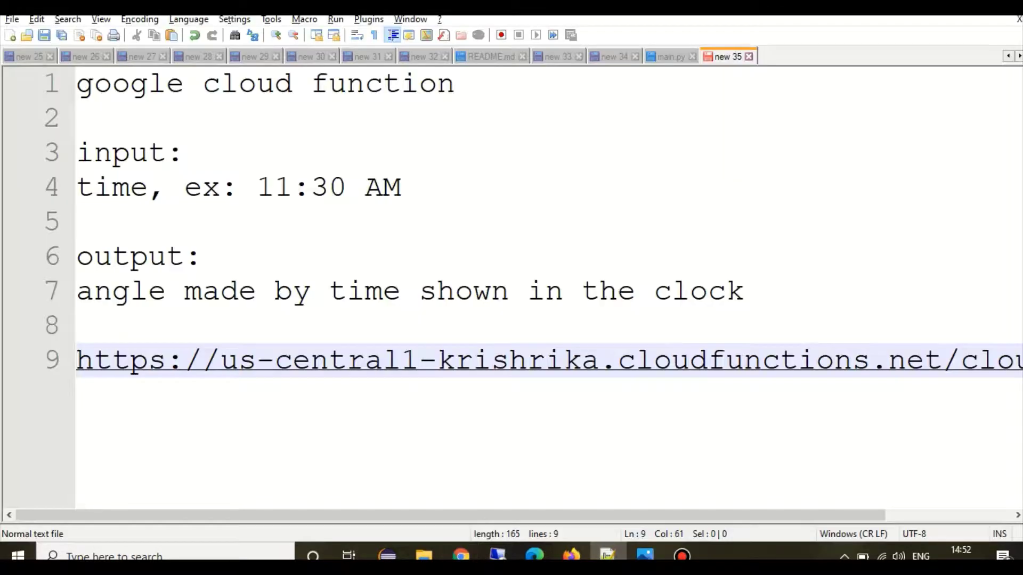
key(ctrl+Tab)
click(439, 221)
key(ctrl+a)
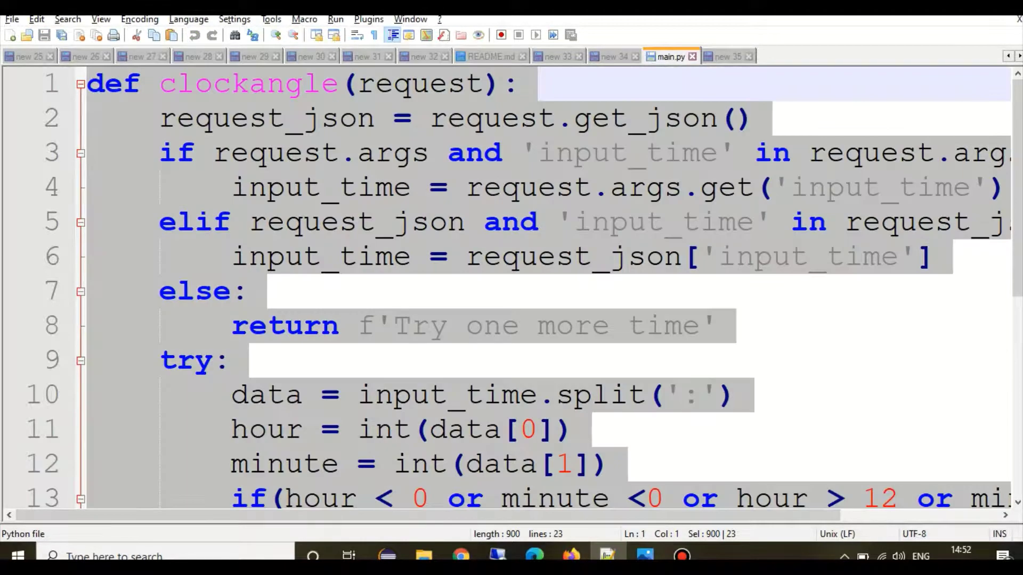
key(alt+Tab)
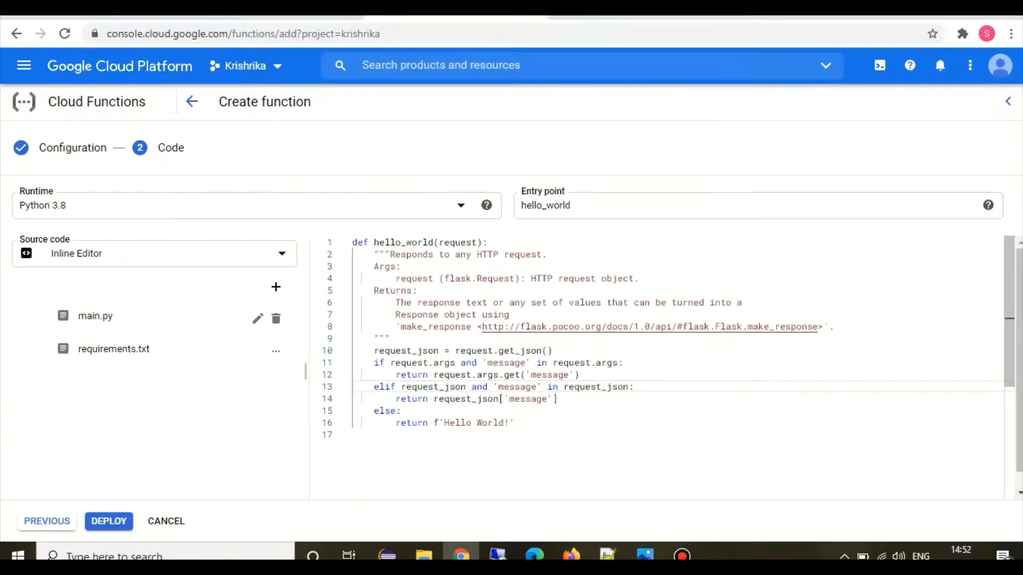
click(400, 411)
key(ctrl+a)
key(ctrl+v)
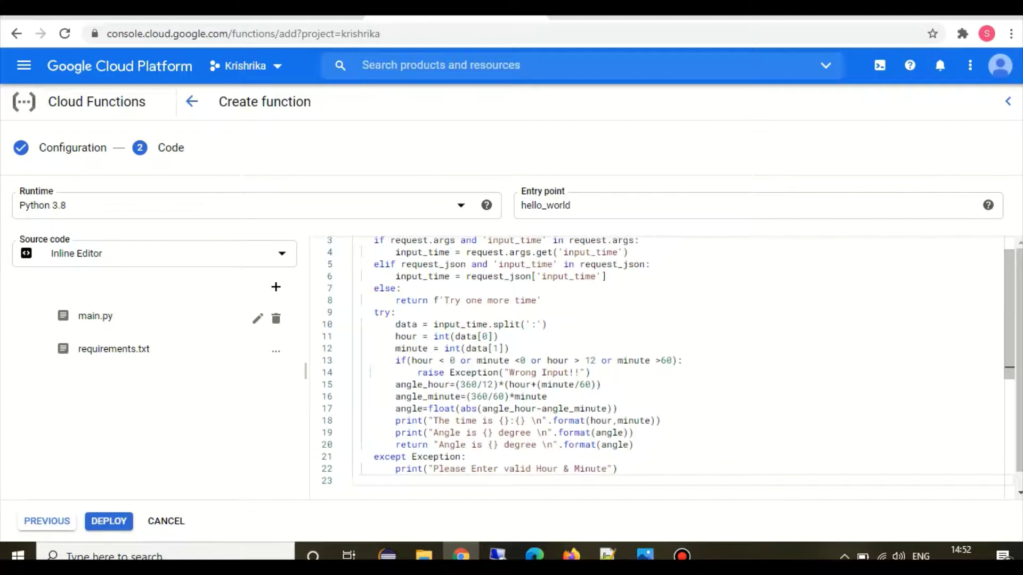
scroll(666, 368, up, 1)
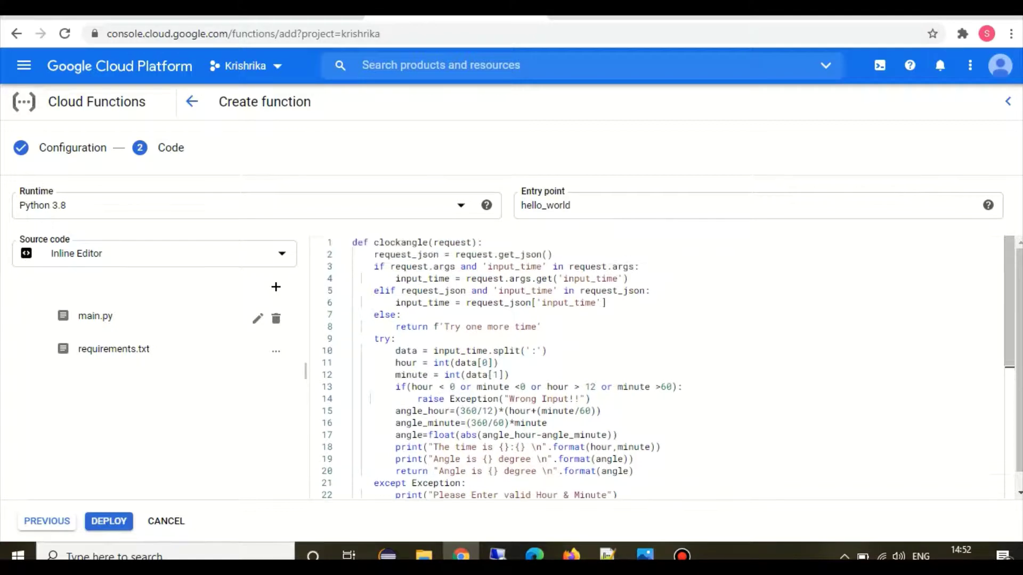
Step: Set the function's entry point to clockangle, copying the name from the code's function definition
double_click(391, 243)
key(ctrl+c)
double_click(545, 206)
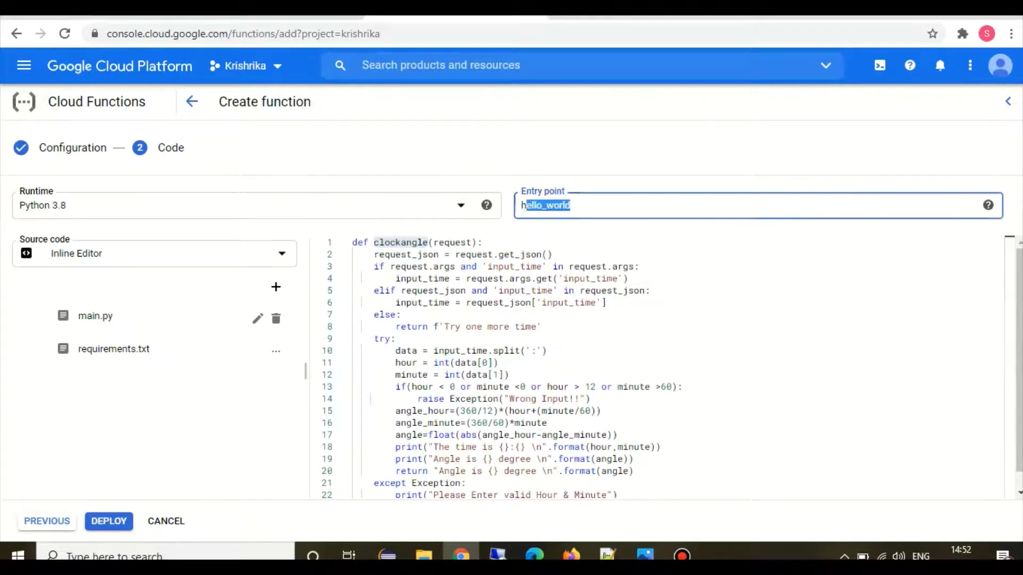
key(ctrl+v)
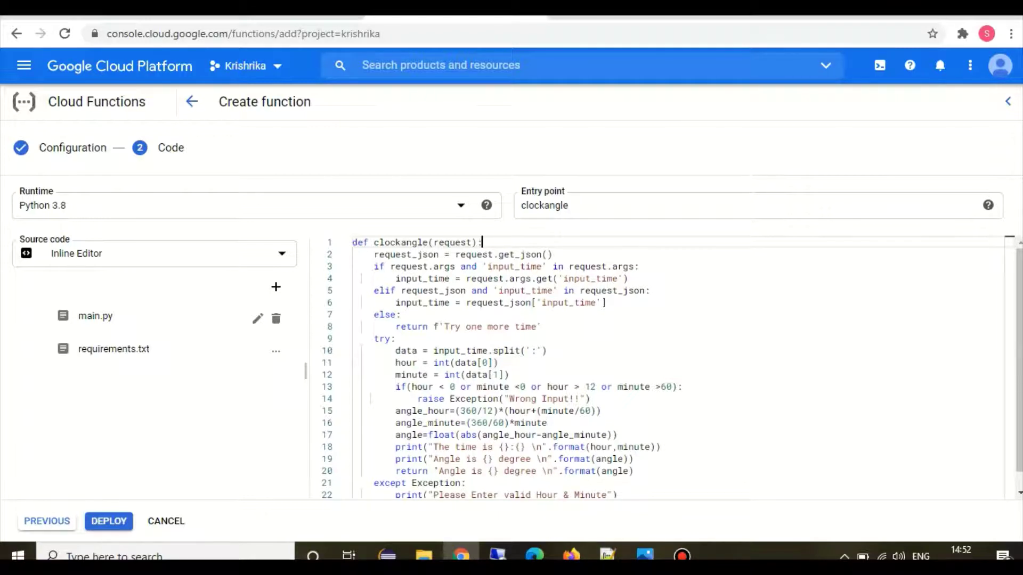
Step: Review the clockangle code in main.py, examining the request parameter, input_time handling, hour and minute validation, angle formulas and returned text
click(551, 303)
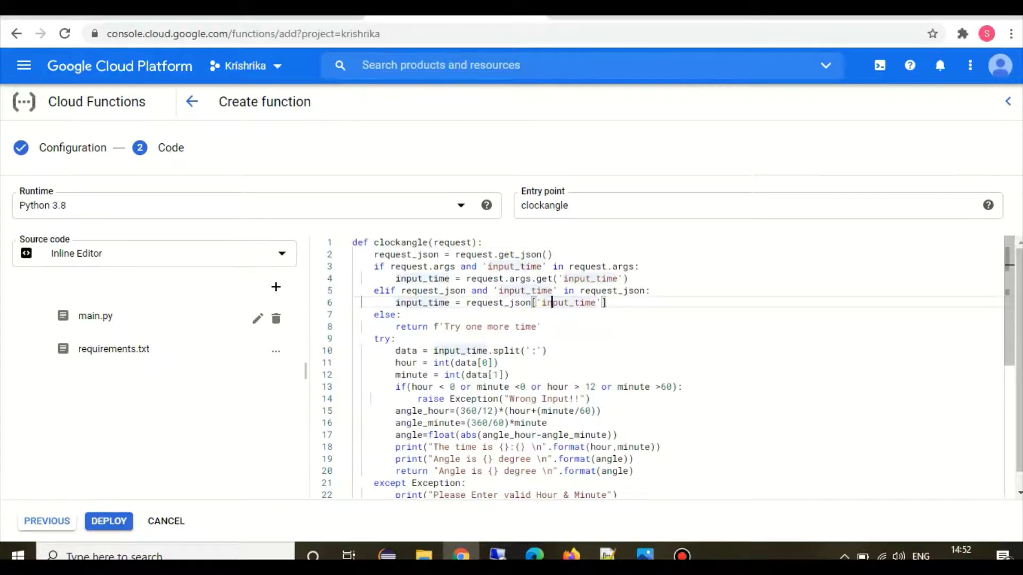
double_click(453, 243)
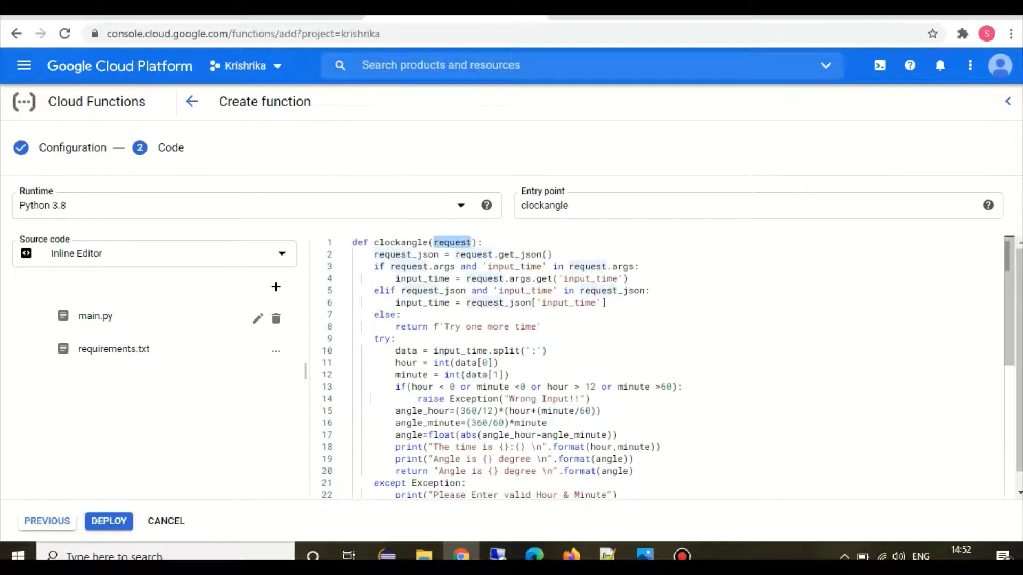
click(465, 290)
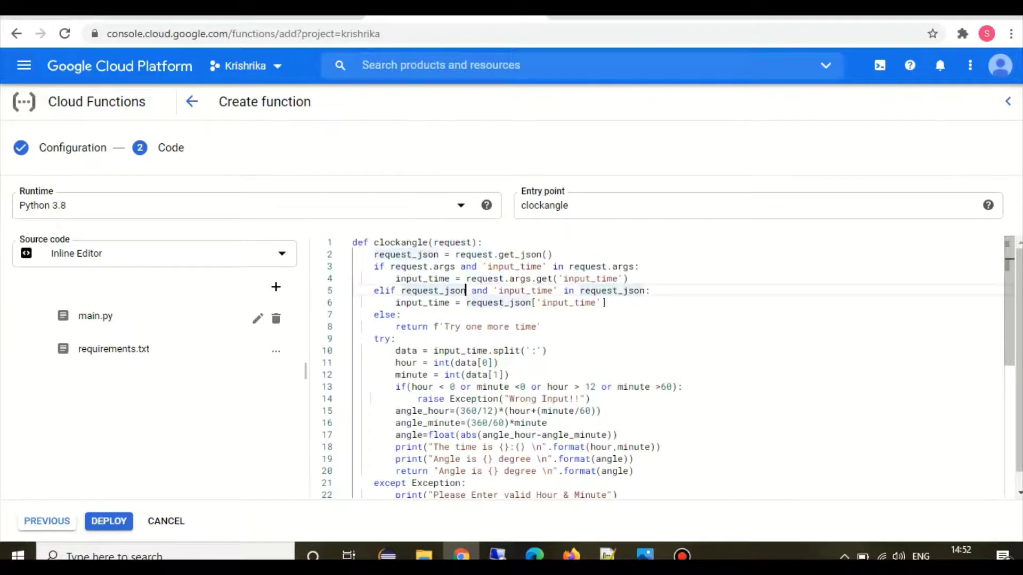
double_click(514, 266)
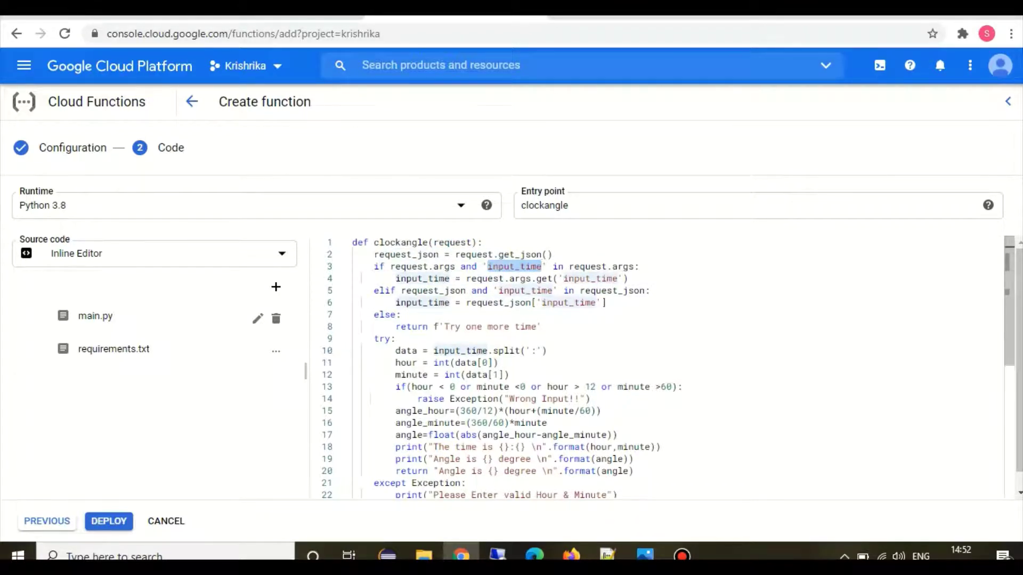
drag(521, 350, 546, 350)
click(589, 399)
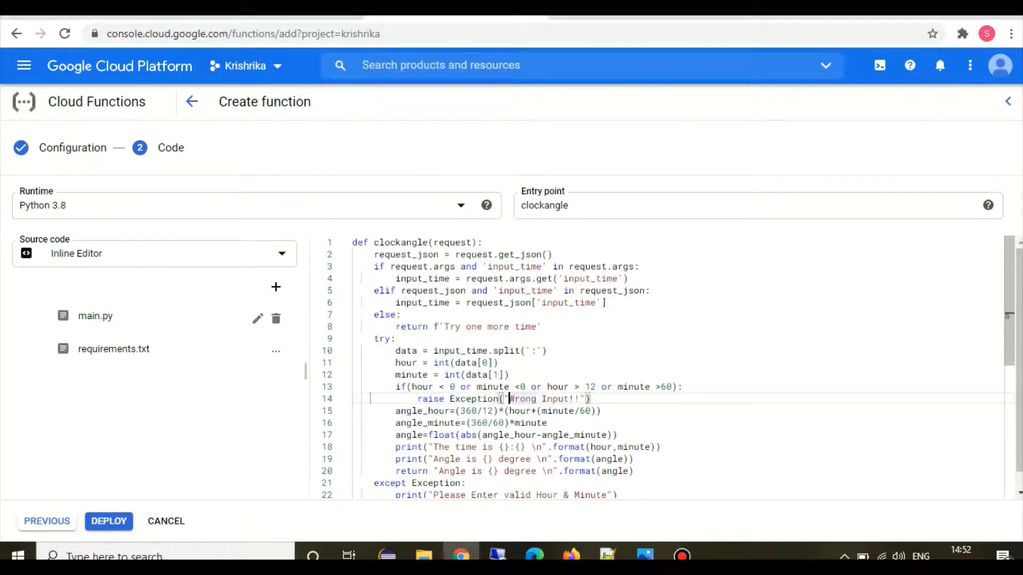
drag(396, 362, 601, 410)
click(557, 446)
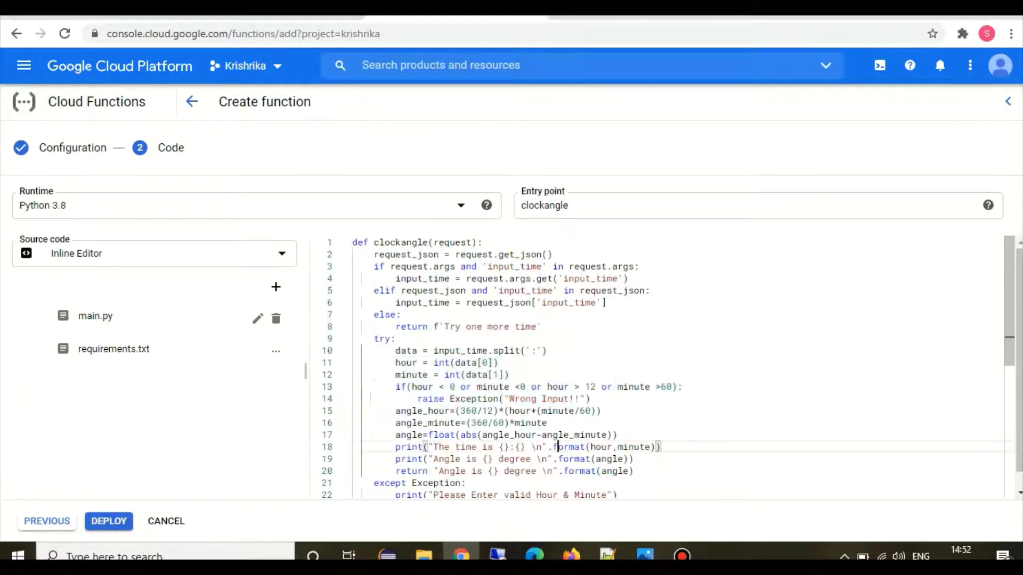
click(401, 422)
drag(401, 422, 547, 422)
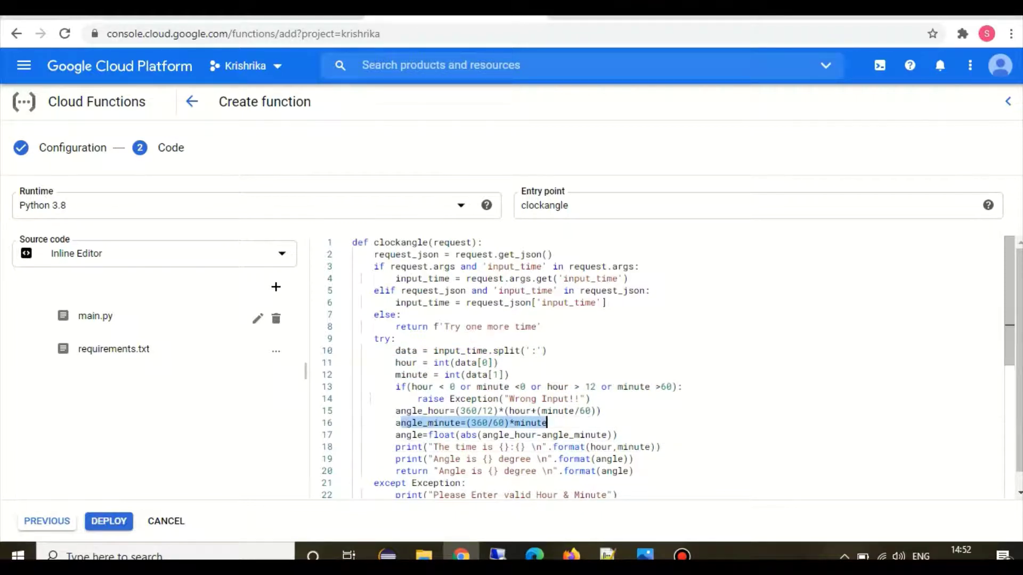
drag(444, 459, 628, 471)
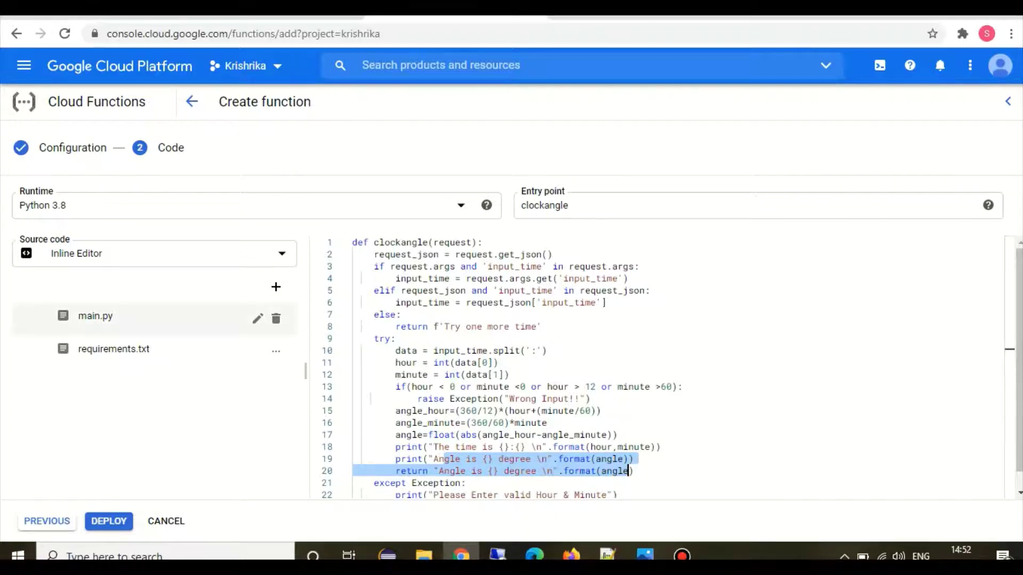
double_click(400, 242)
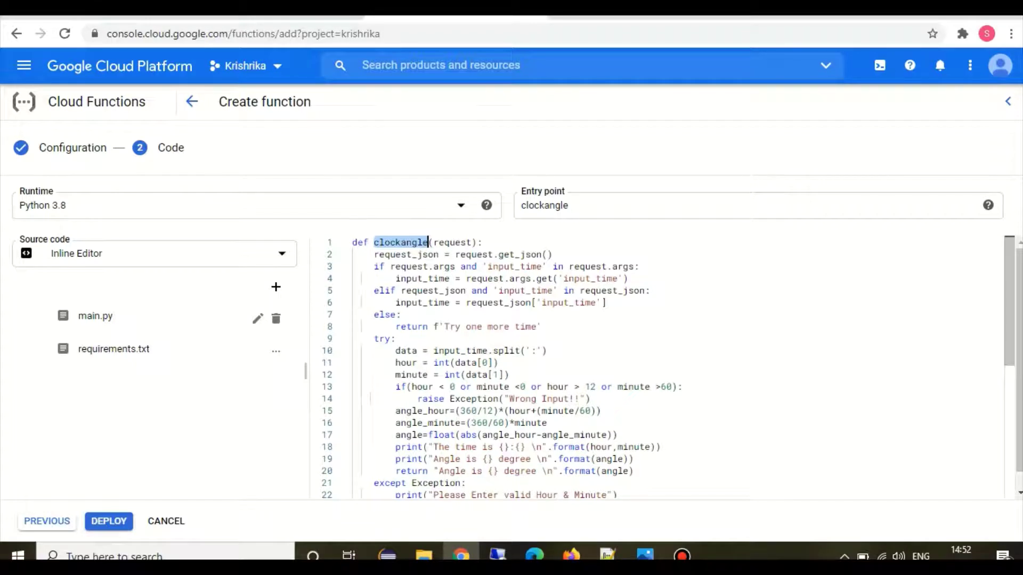
click(438, 278)
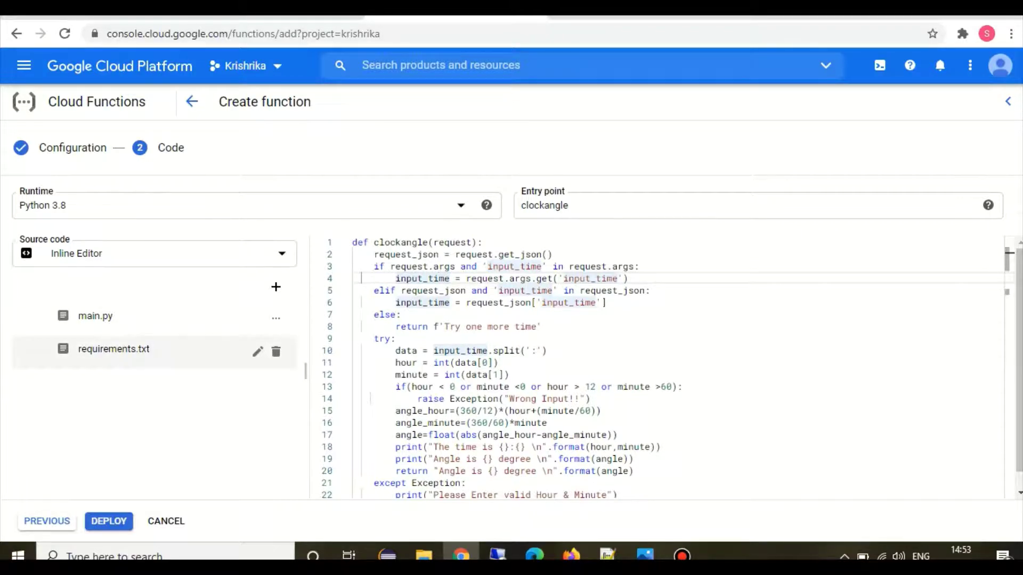
click(456, 423)
drag(509, 434, 384, 254)
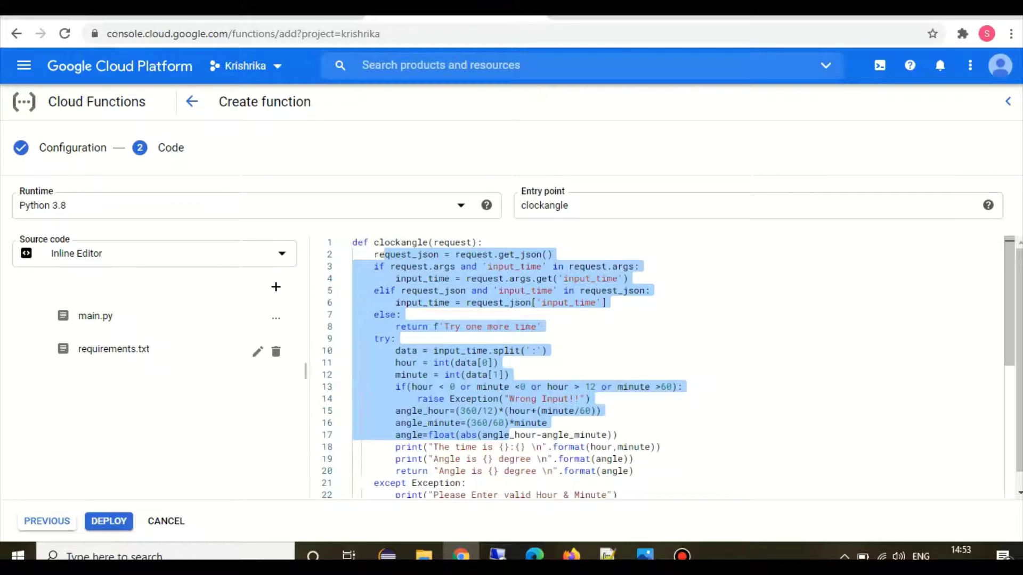
click(455, 410)
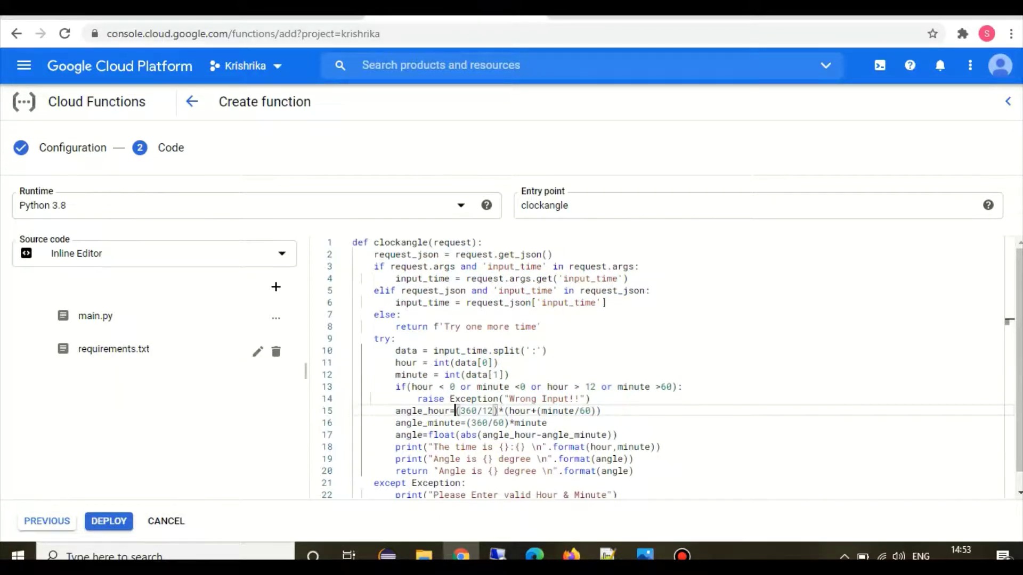
Step: Deploy the function and open the details of cloud-angle
click(125, 518)
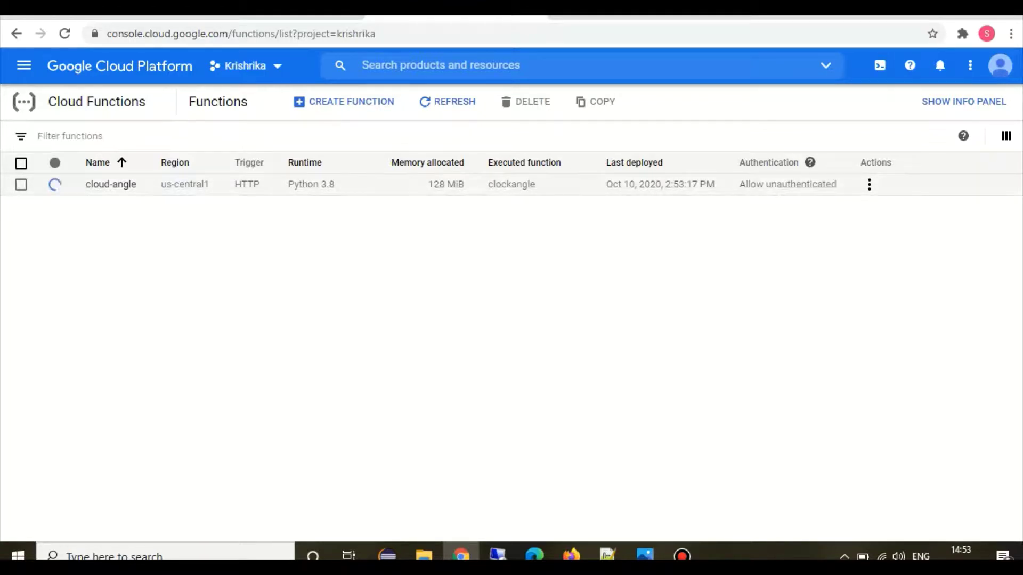
click(111, 184)
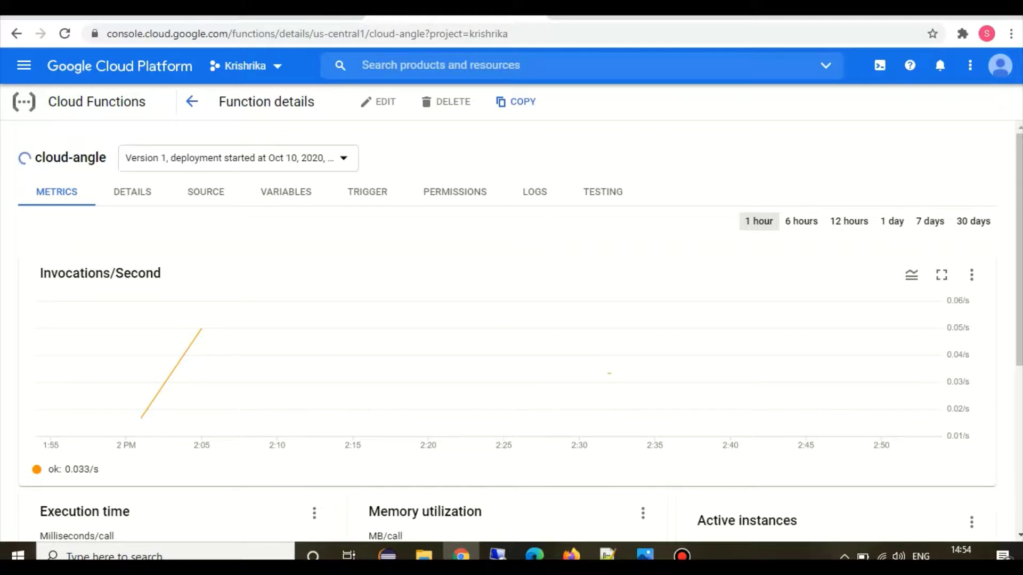
Step: Look through the cloud-angle function's source, variables, trigger, permissions, logs, testing, general details and metrics
click(206, 192)
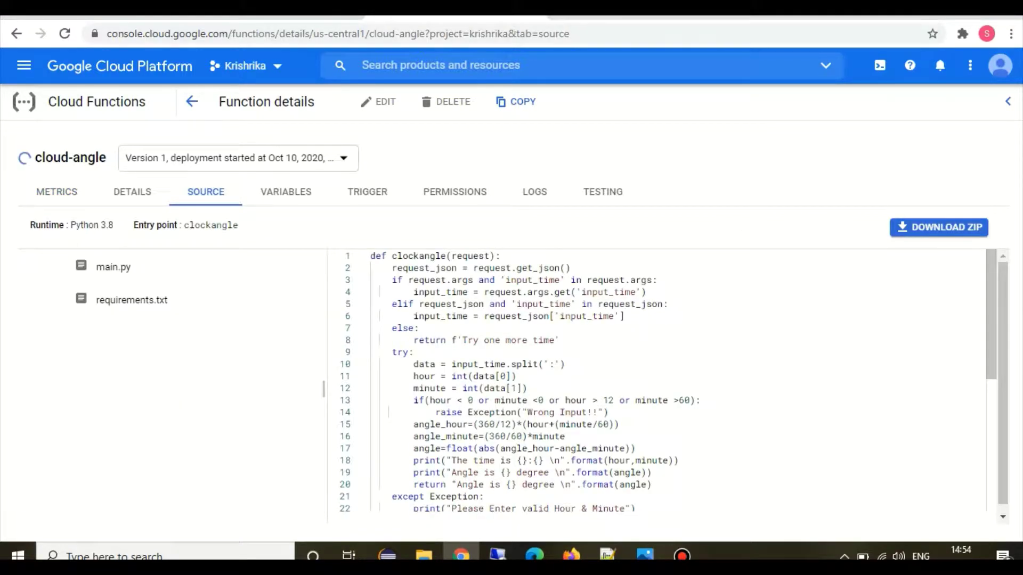
click(286, 192)
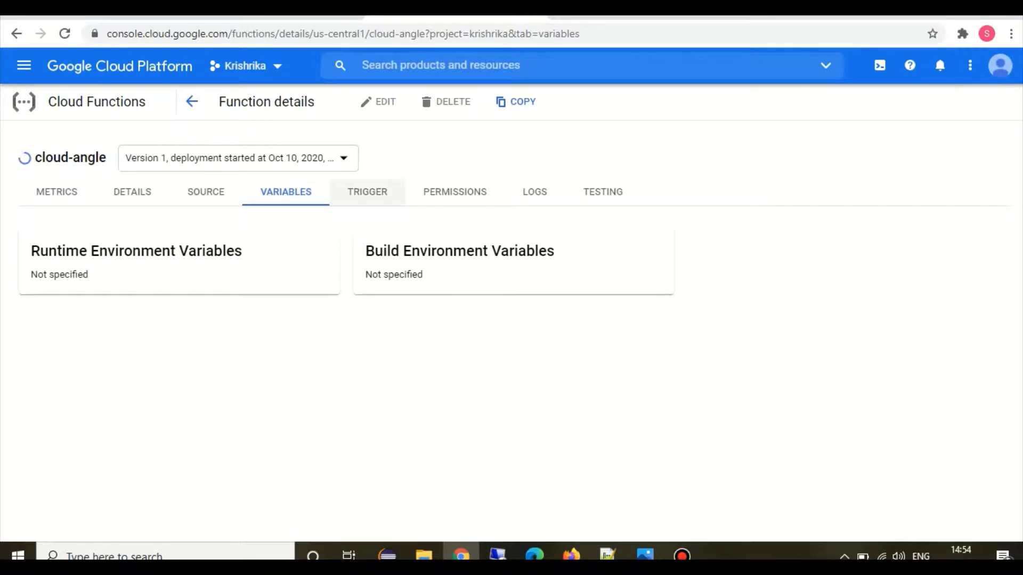
click(368, 192)
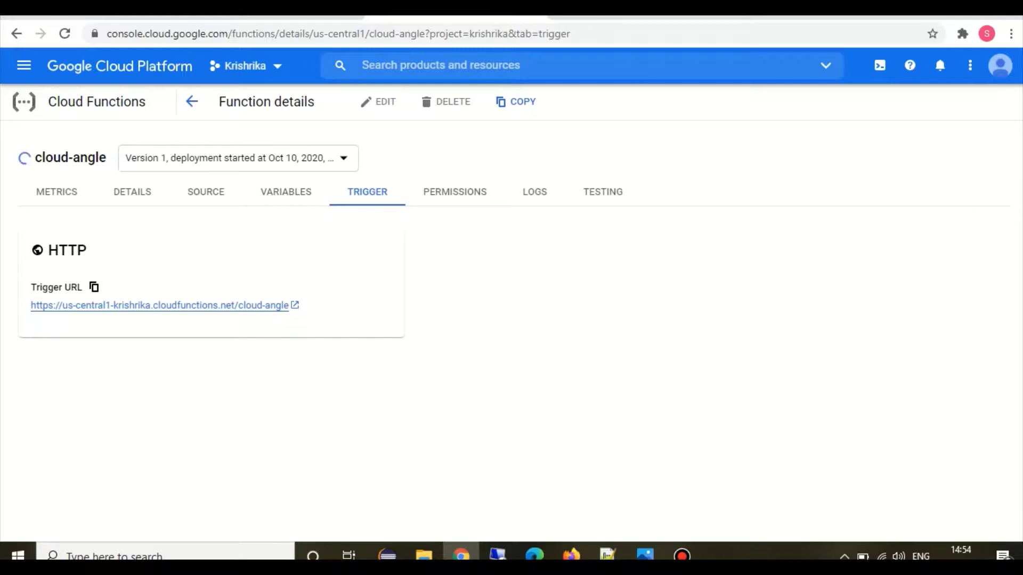
click(455, 192)
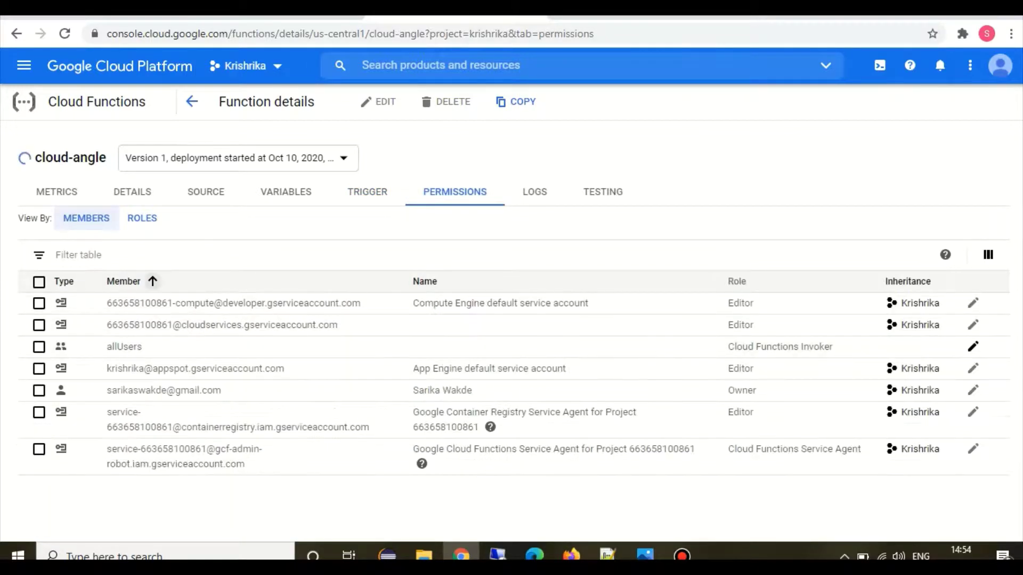
click(535, 191)
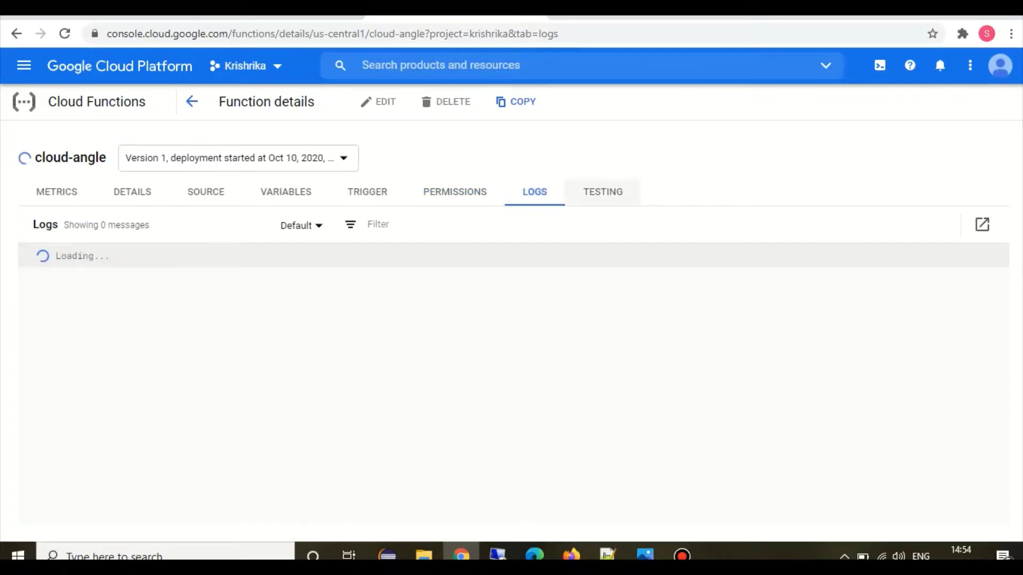
click(602, 192)
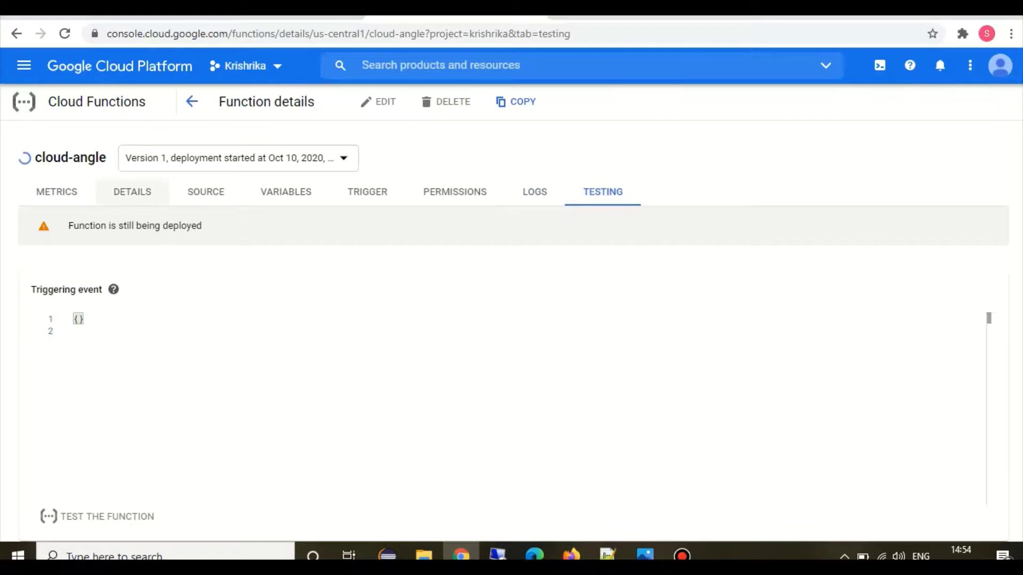
click(132, 191)
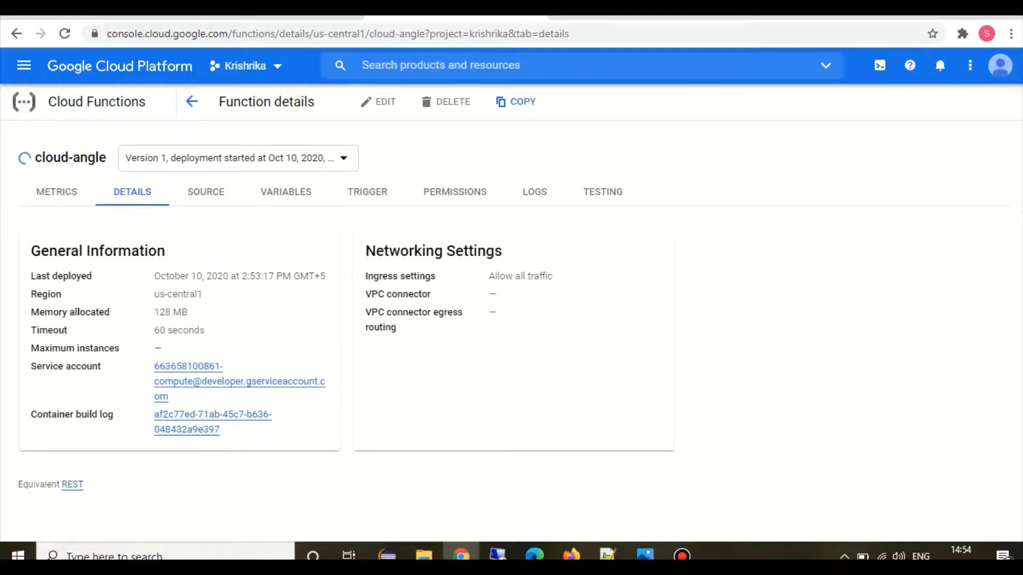
click(57, 192)
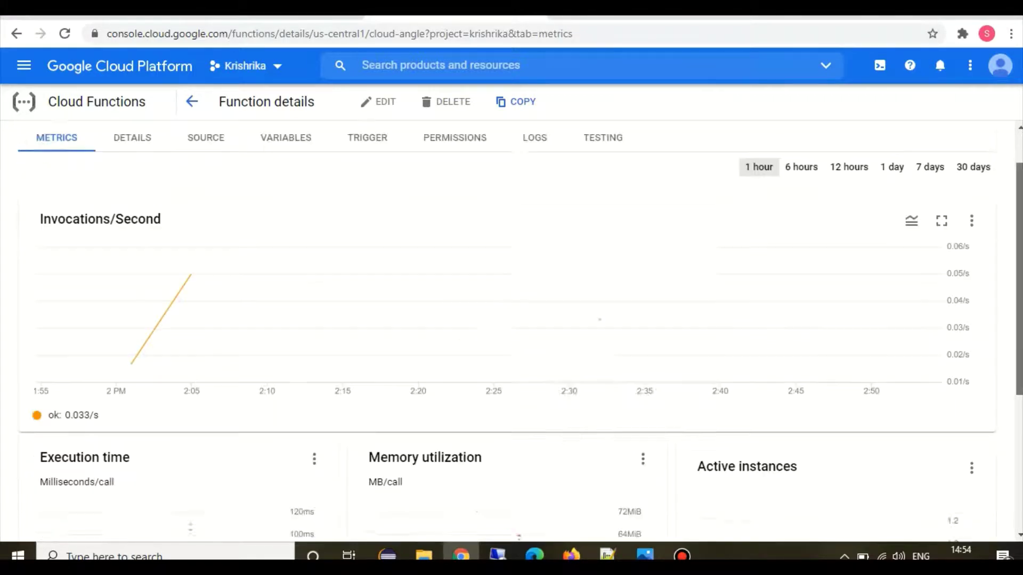
scroll(512, 331, down, 3)
scroll(511, 330, up, 3)
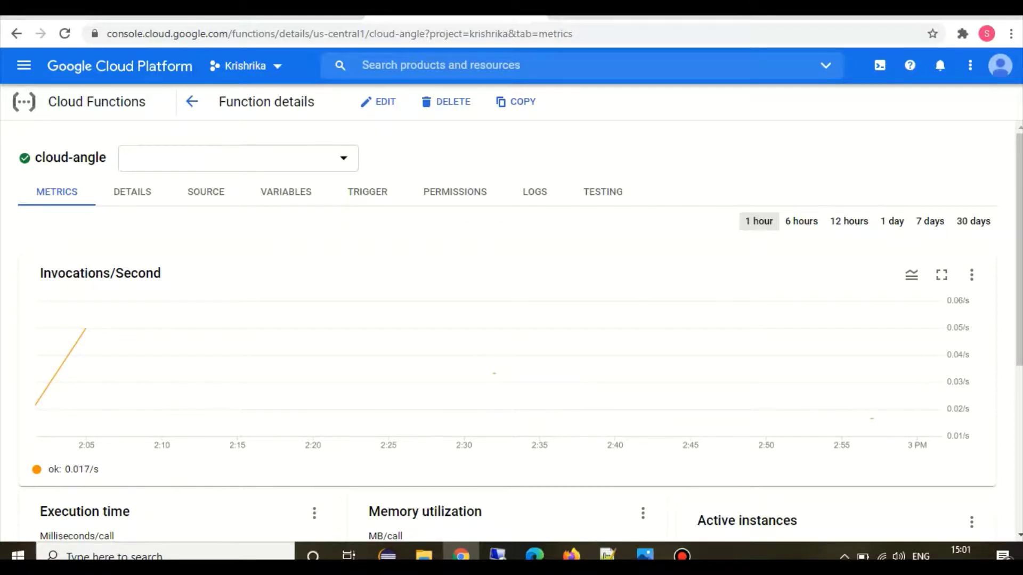
Step: Test the cloud-angle function with the triggering event {"input_time":"11:00"}, taking the key name from the source code, and check its output
click(599, 193)
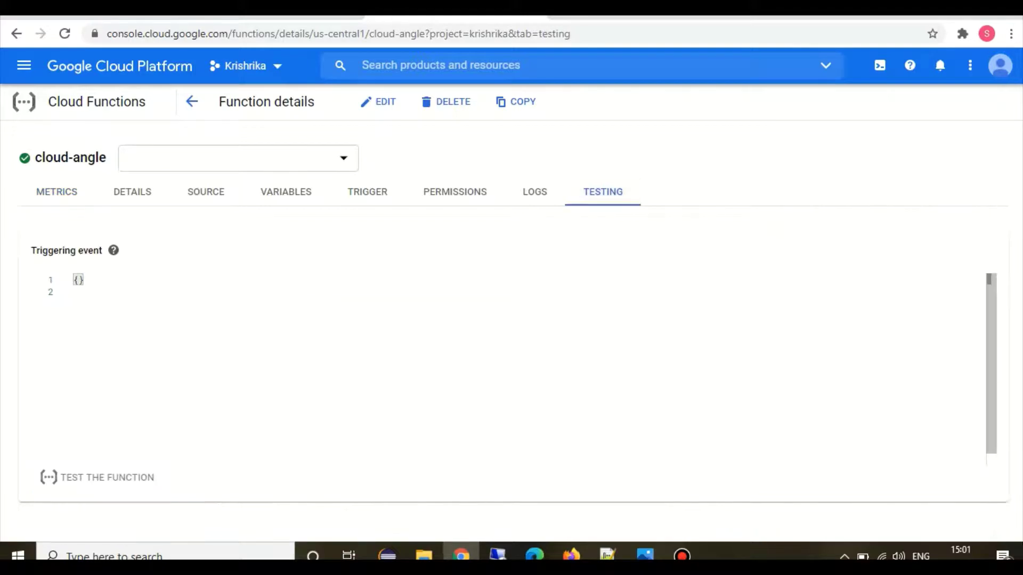
click(78, 279)
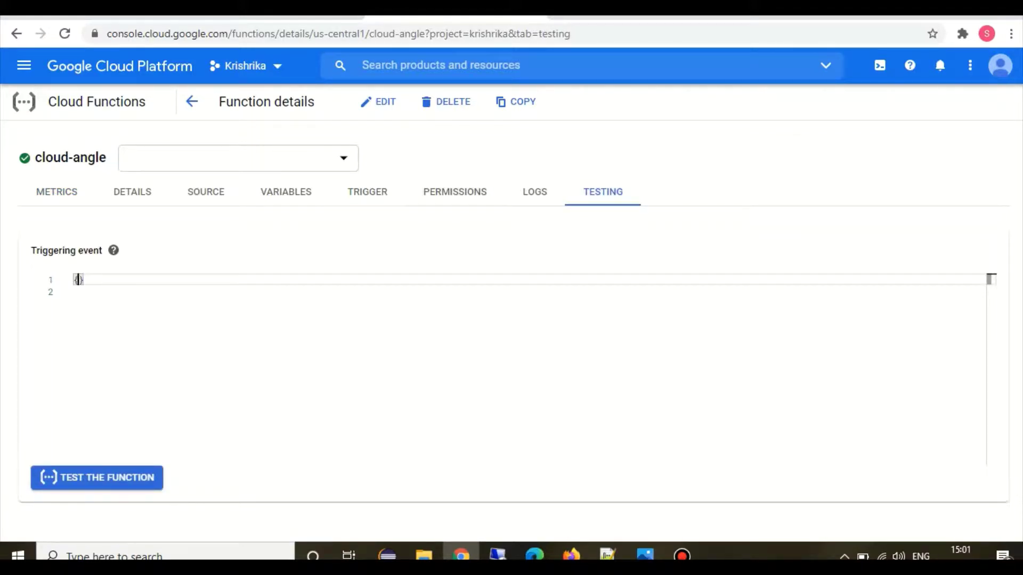
click(206, 192)
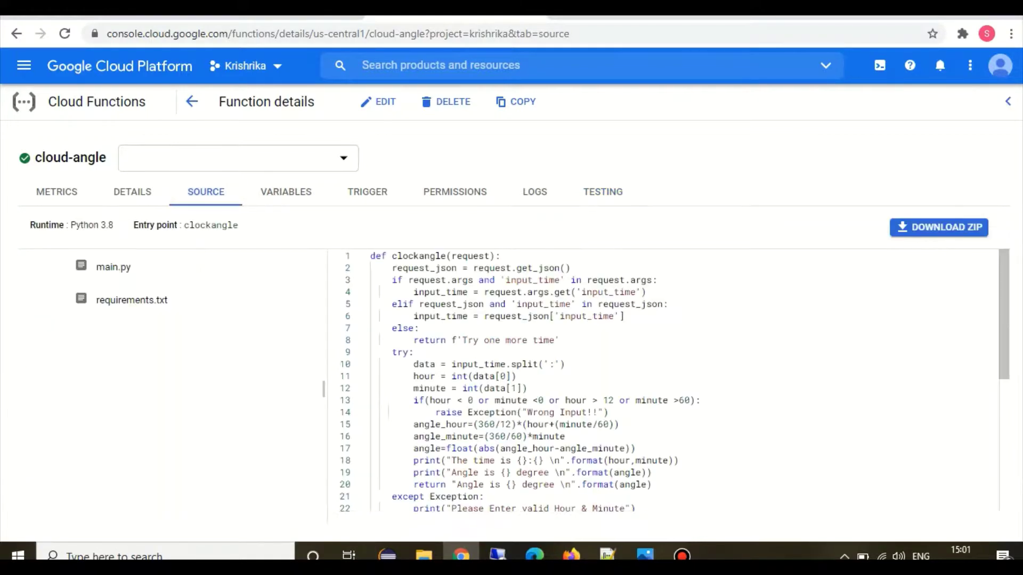
double_click(543, 280)
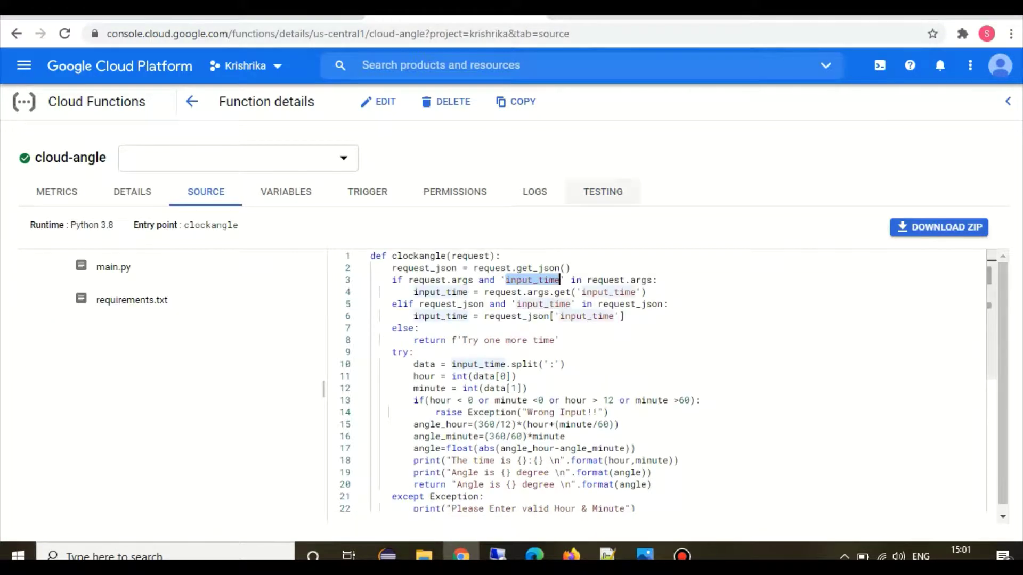
click(603, 192)
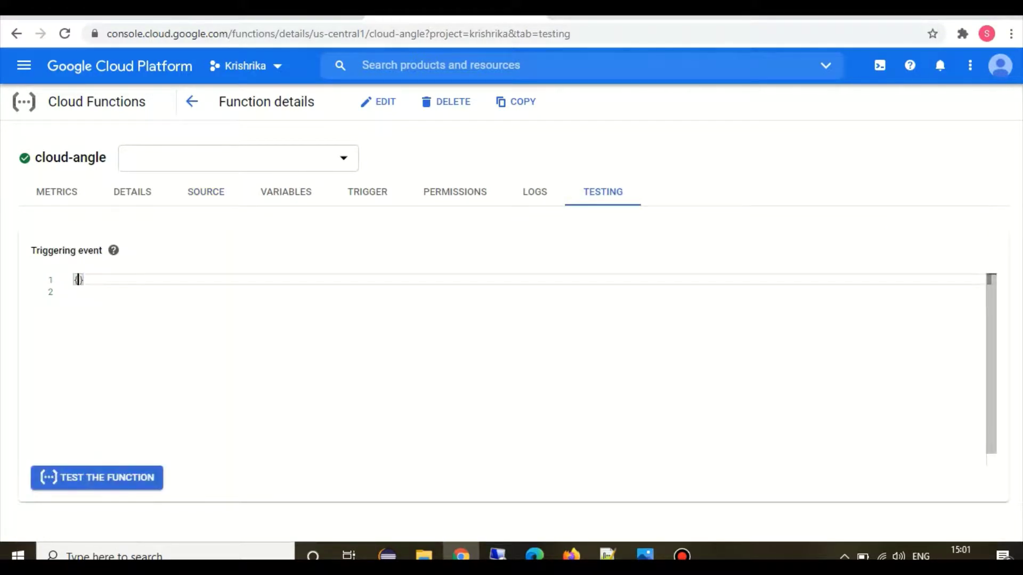
text("input")
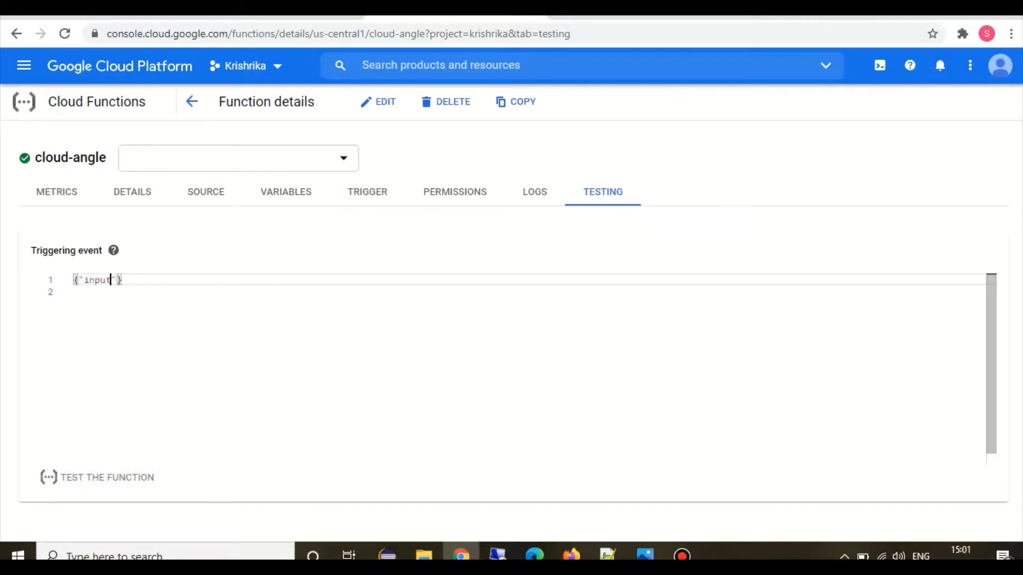
text(_time":"11:00")
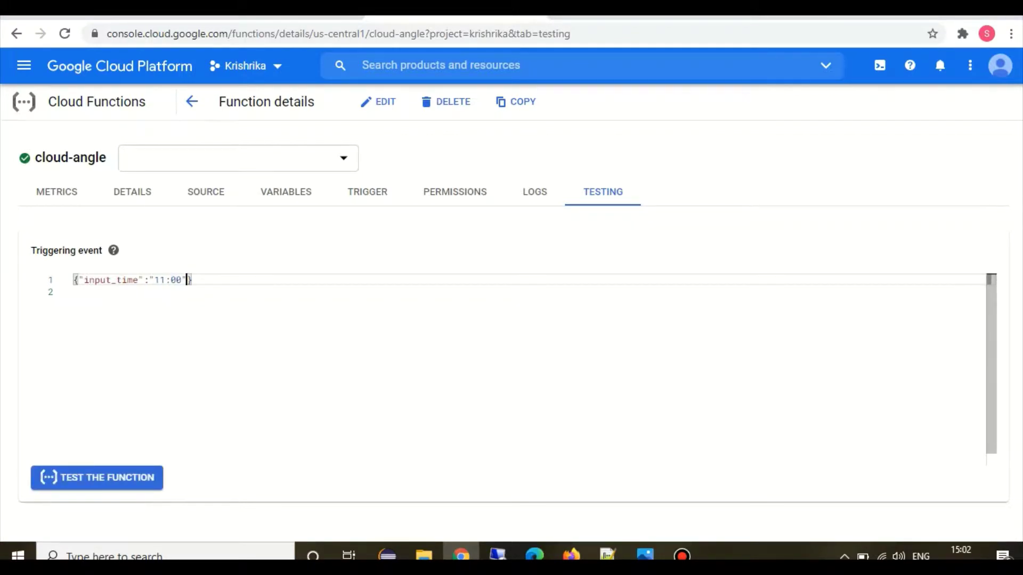
click(97, 478)
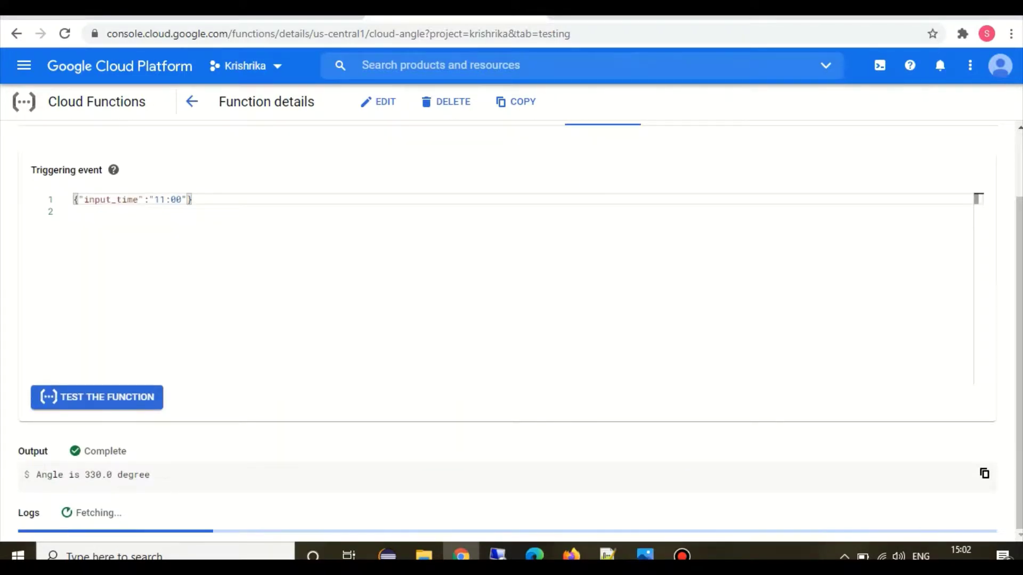
triple_click(93, 475)
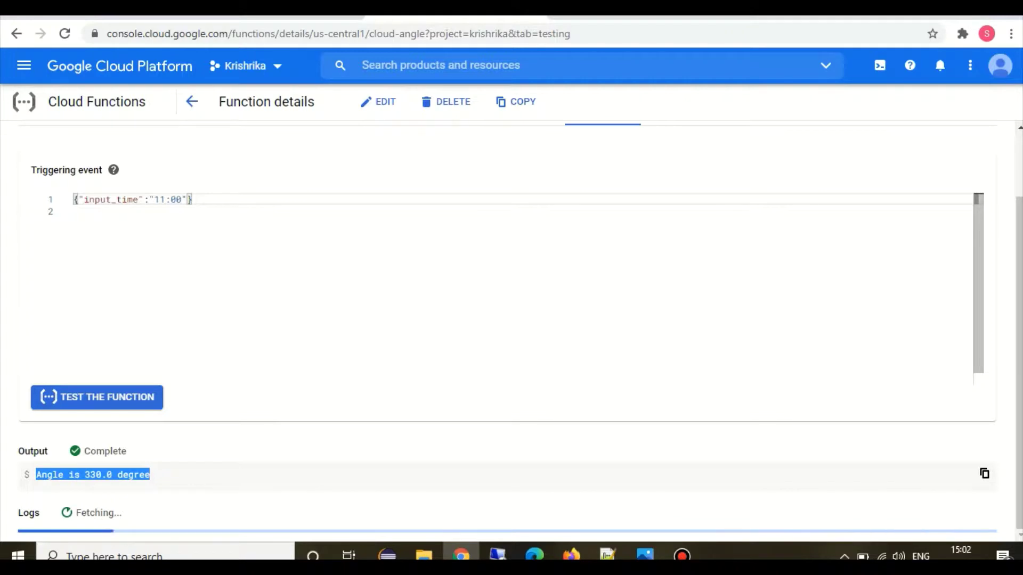
click(213, 475)
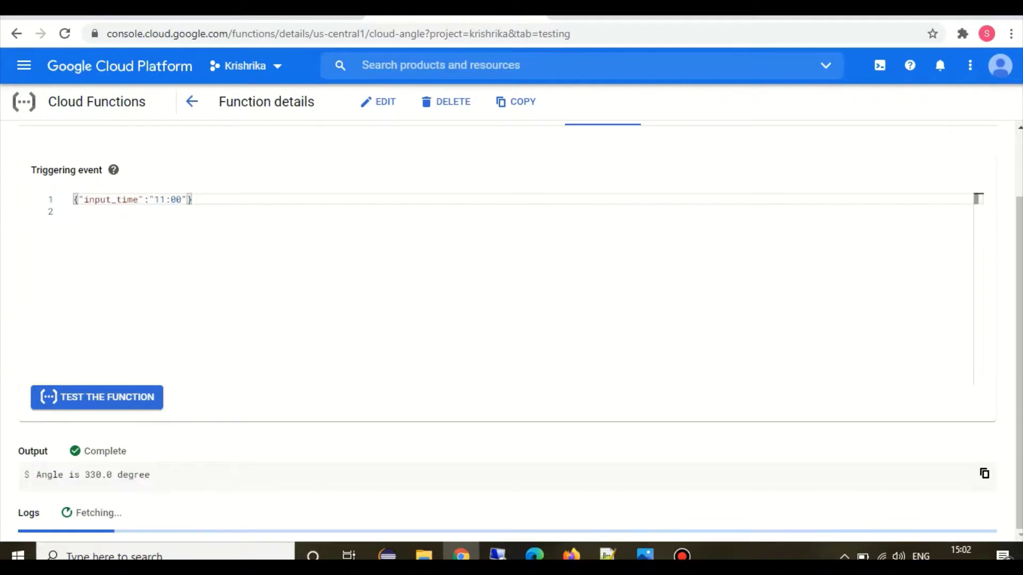
Step: Change the triggering event's input_time to "09:00", test the function again and check the returned angle
click(75, 212)
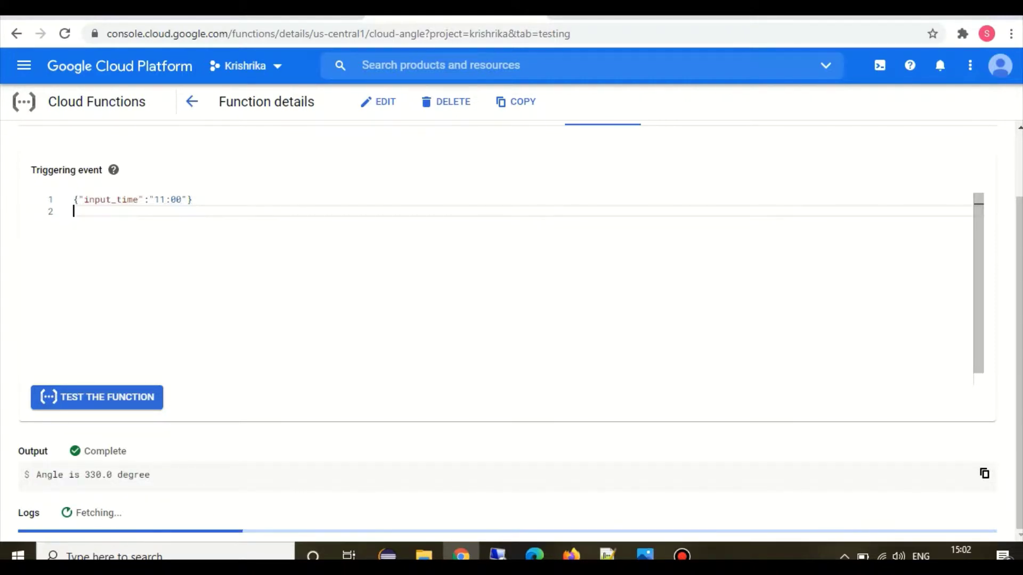
click(164, 200)
key(BackSpace)
key(BackSpace)
text(0)
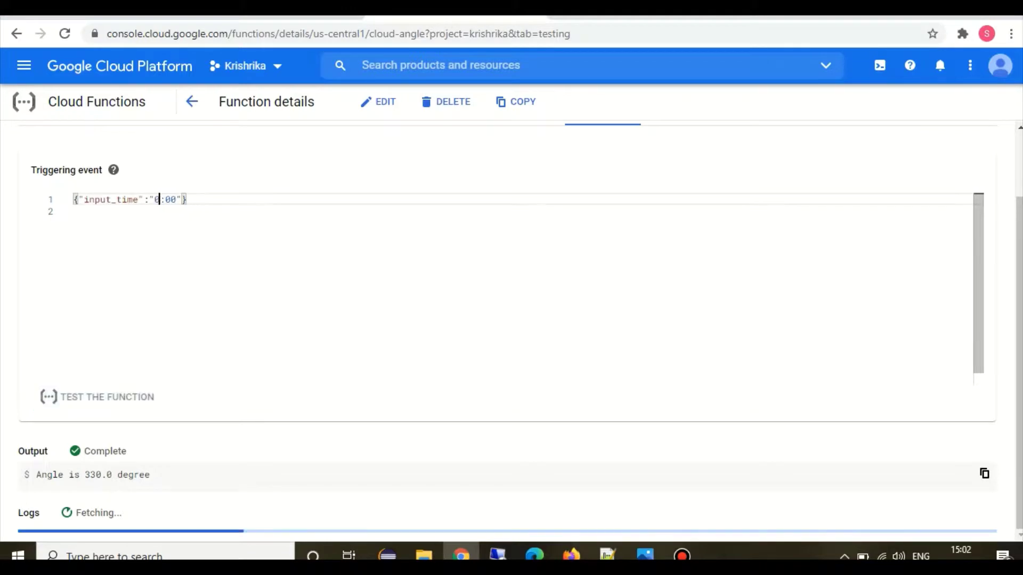
text(9)
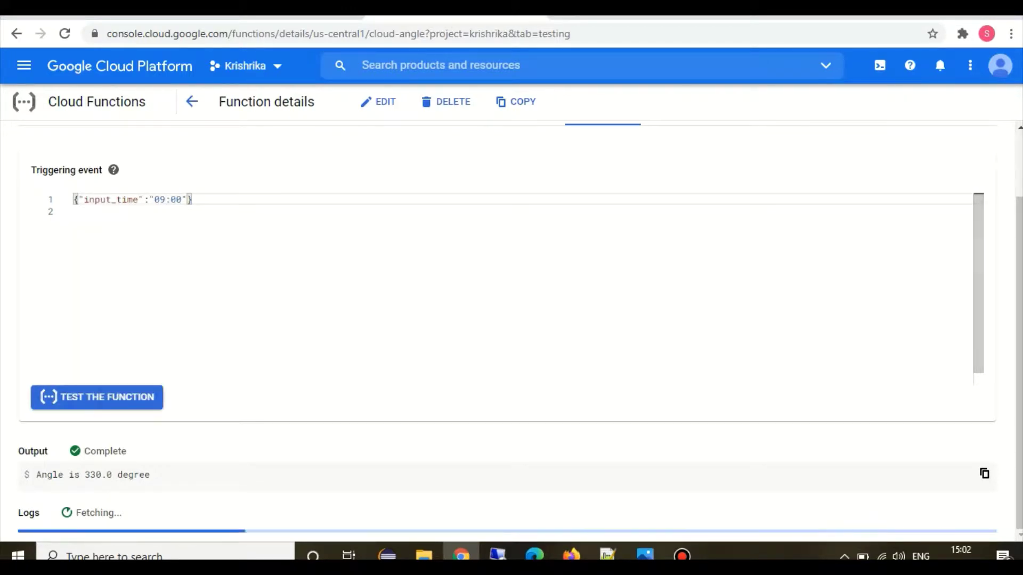
click(97, 397)
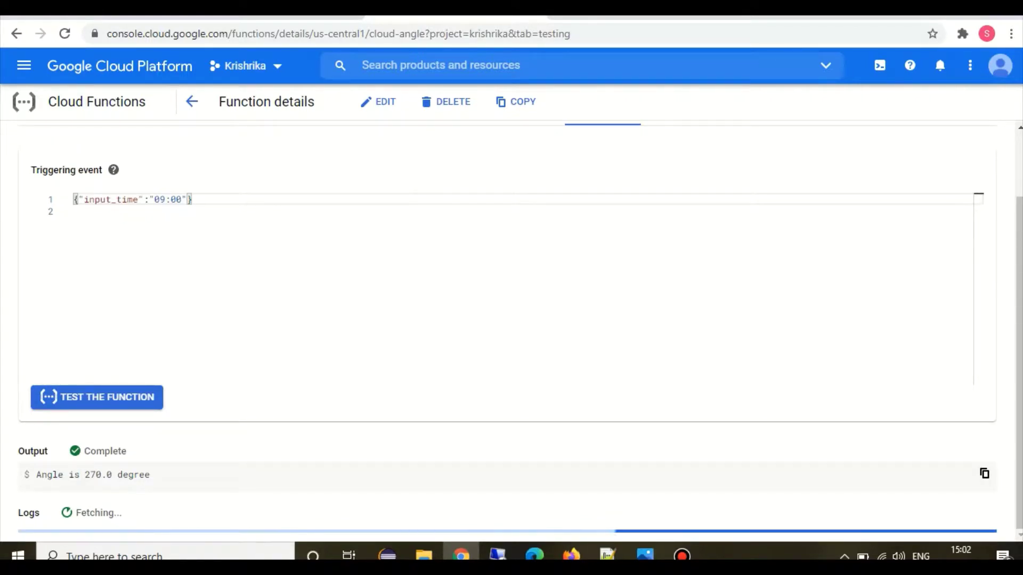
drag(35, 475, 150, 475)
click(74, 211)
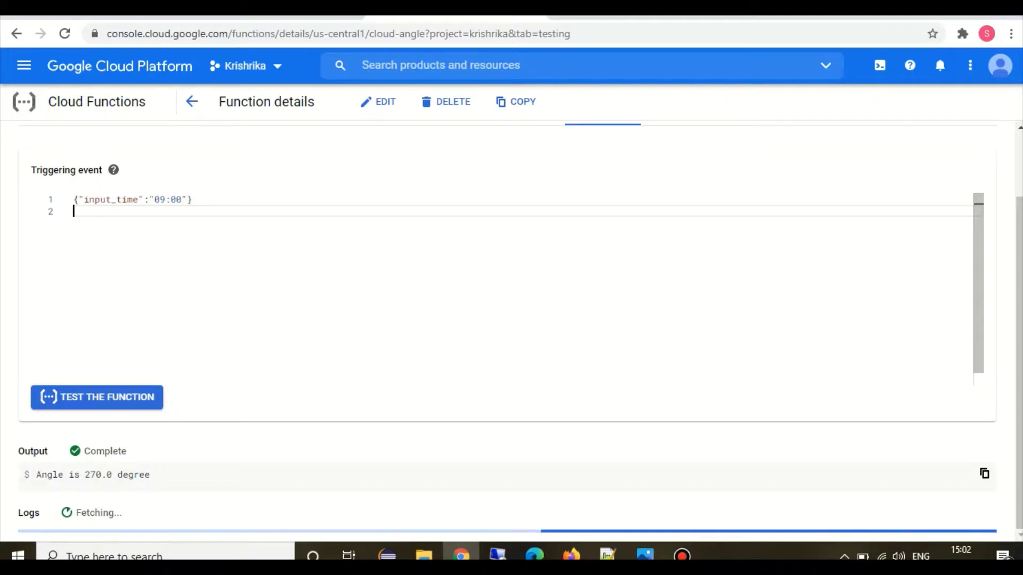
drag(1019, 288, 1019, 221)
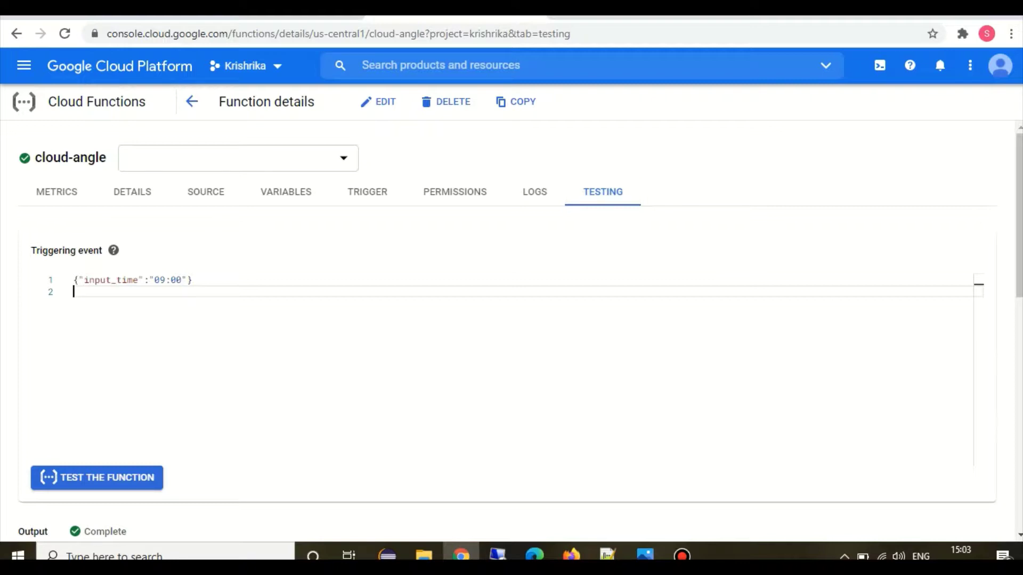
click(629, 18)
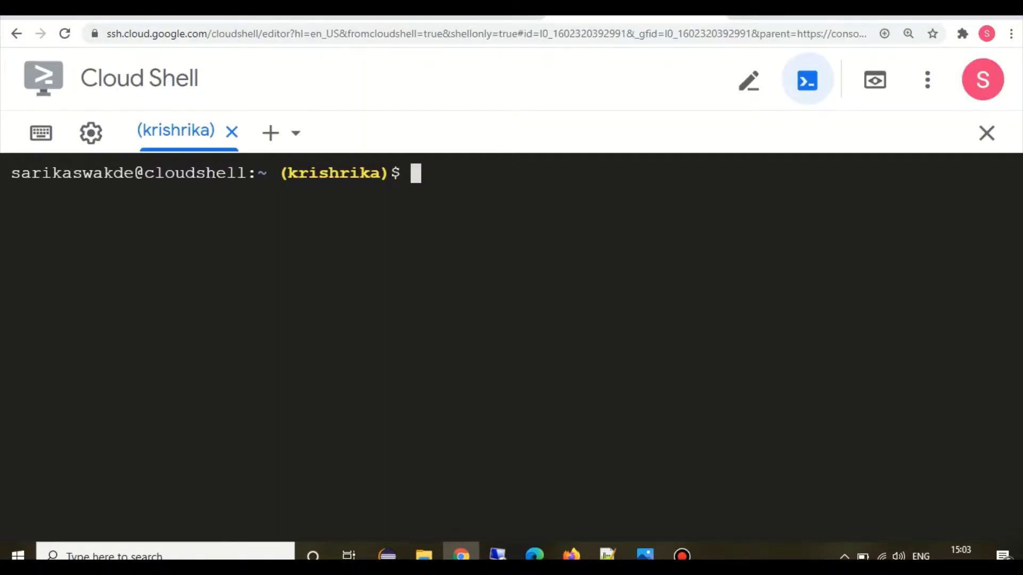
text(clear)
key(Return)
text(curl -X POST "https://us-central1-krishrika.cloudfunctions.net/cloud-angle" -H "Content-Type:application/json" --data '{"input_time":"11:40"}')
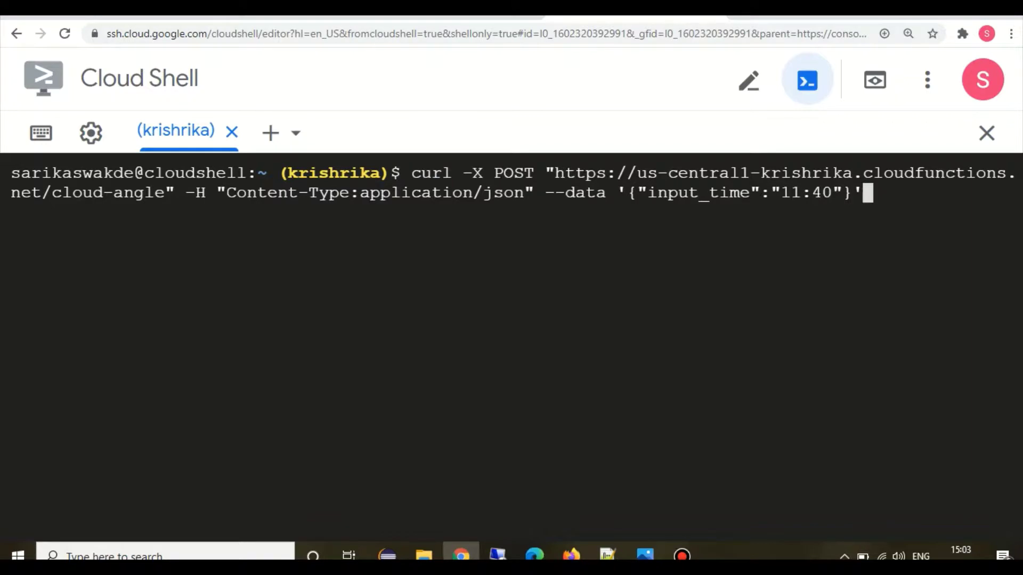
drag(165, 192, 555, 173)
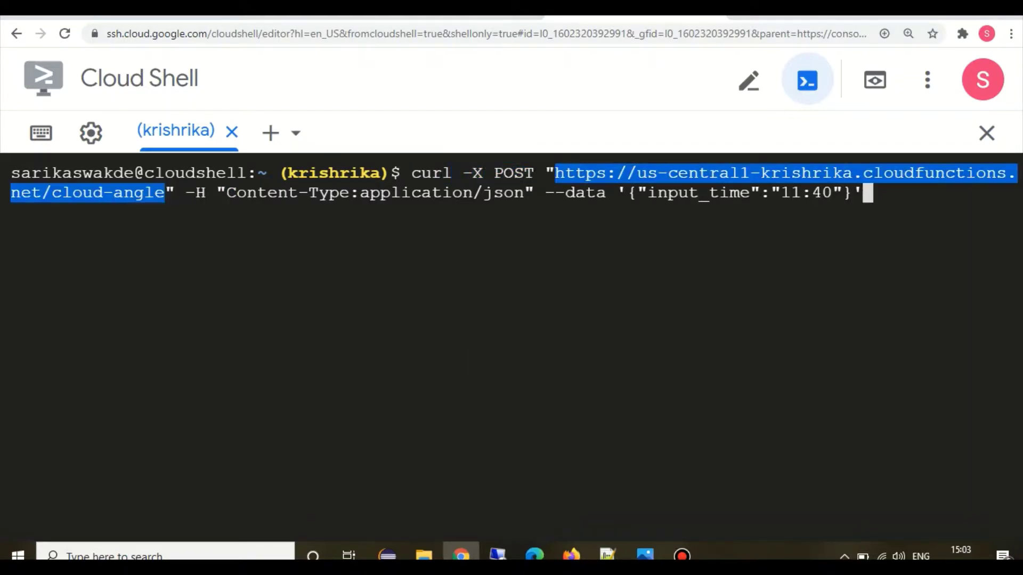
click(555, 192)
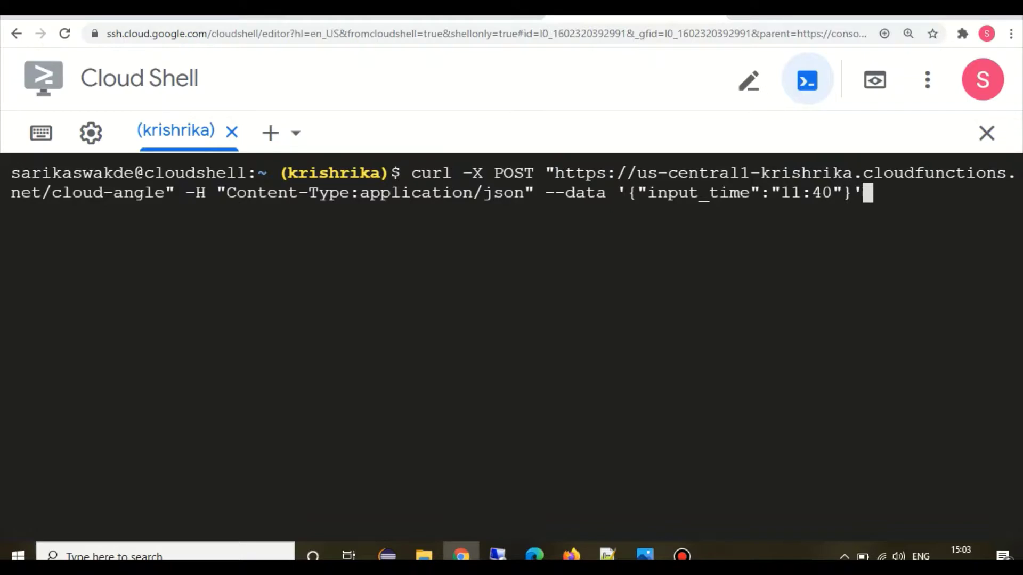
key(Return)
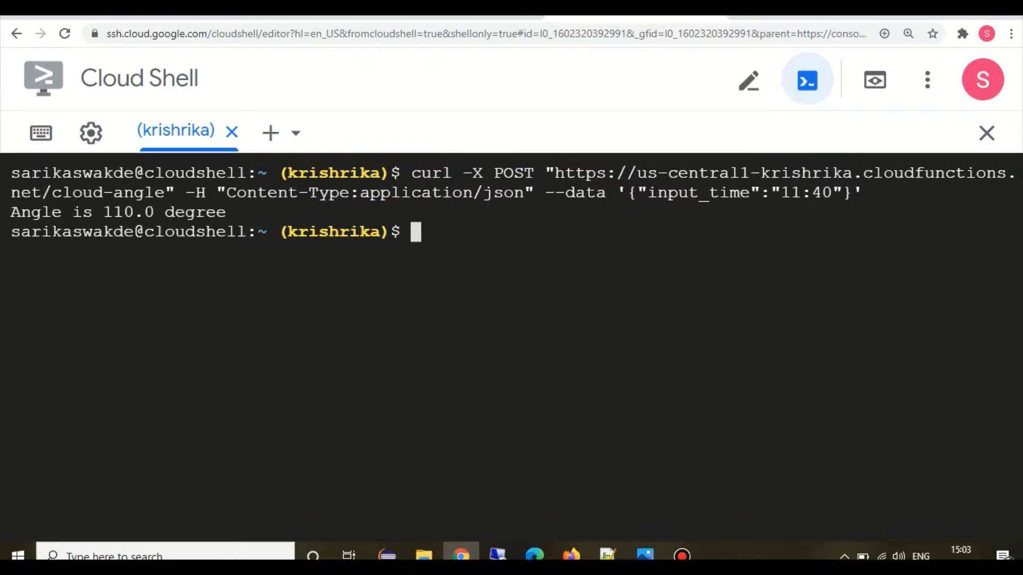
drag(10, 212, 224, 213)
key(ctrl+c)
Step: Run gcloud functions call cloud-angle --data '{"input_time":"11:40"}', reusing the data argument from the curl command
text(gclou)
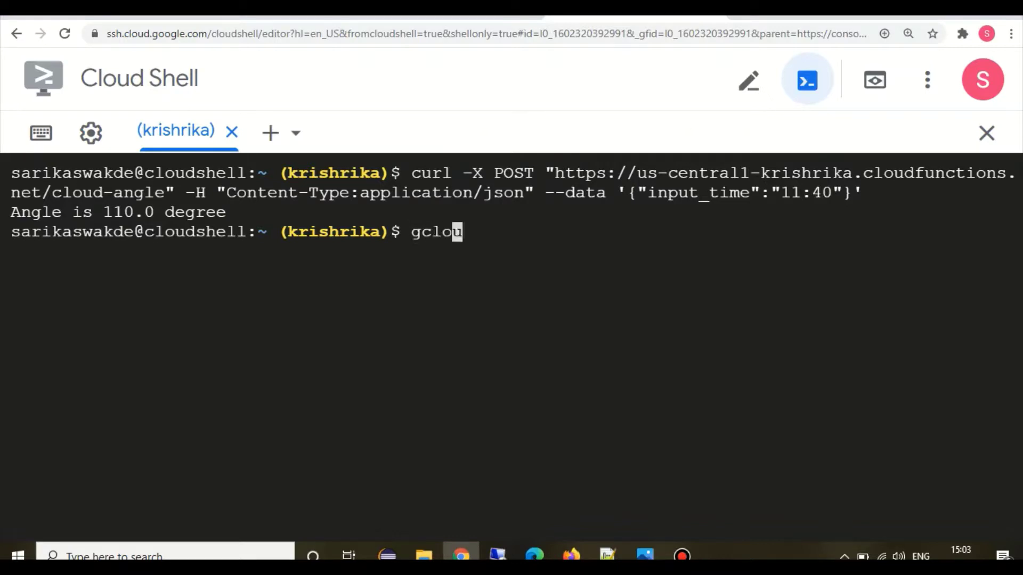
text(d function)
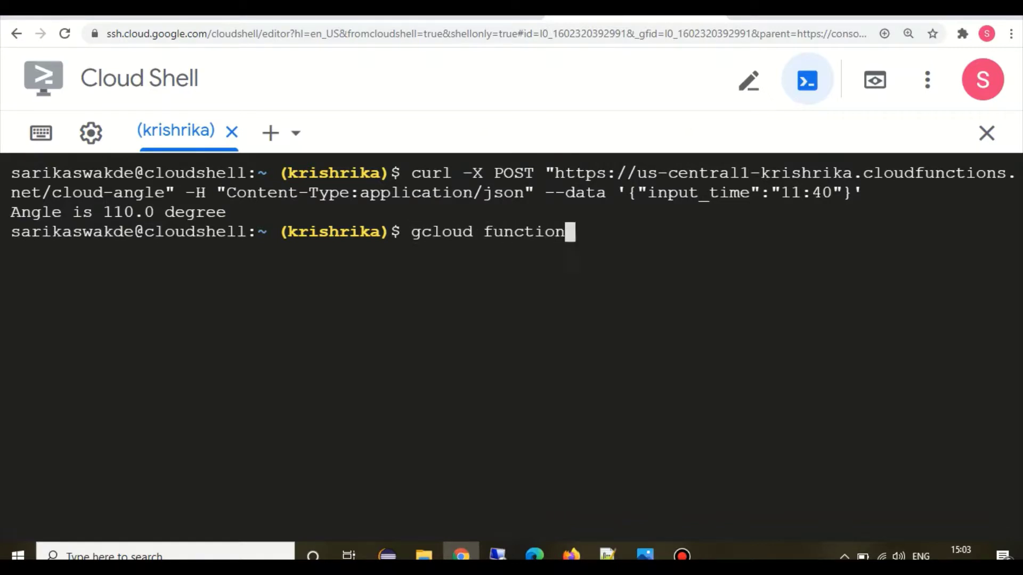
text(s call)
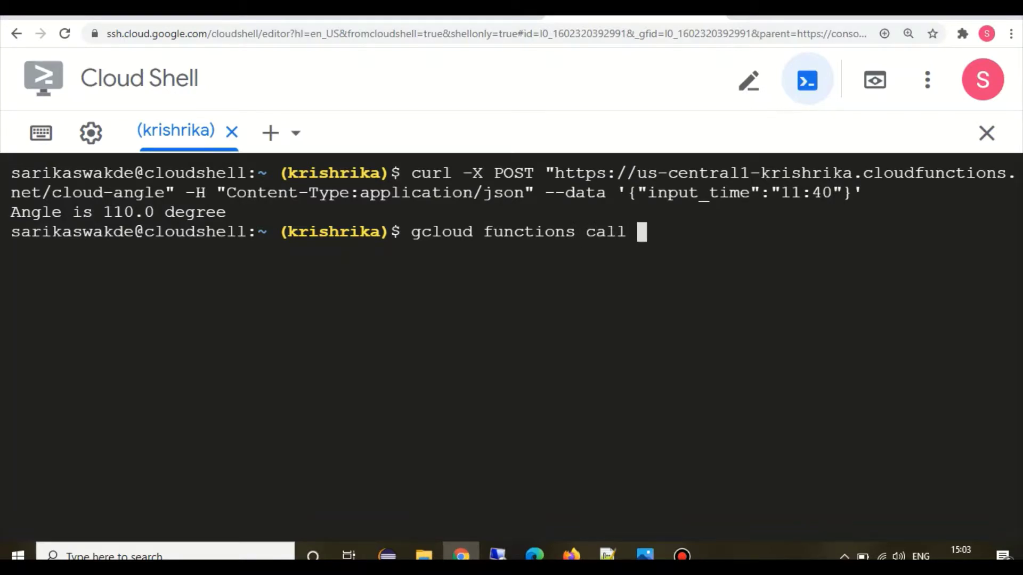
double_click(442, 233)
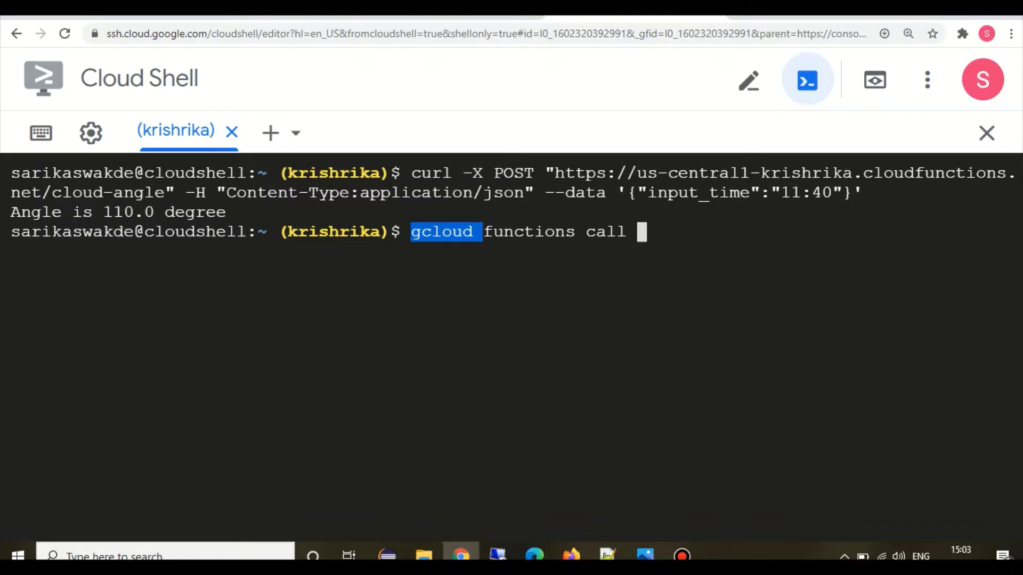
double_click(530, 232)
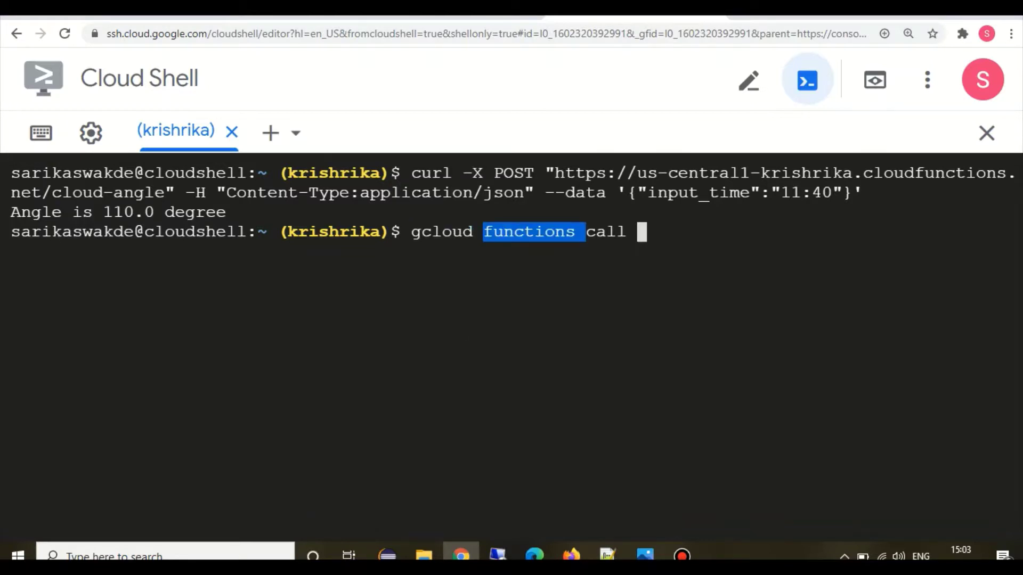
click(602, 234)
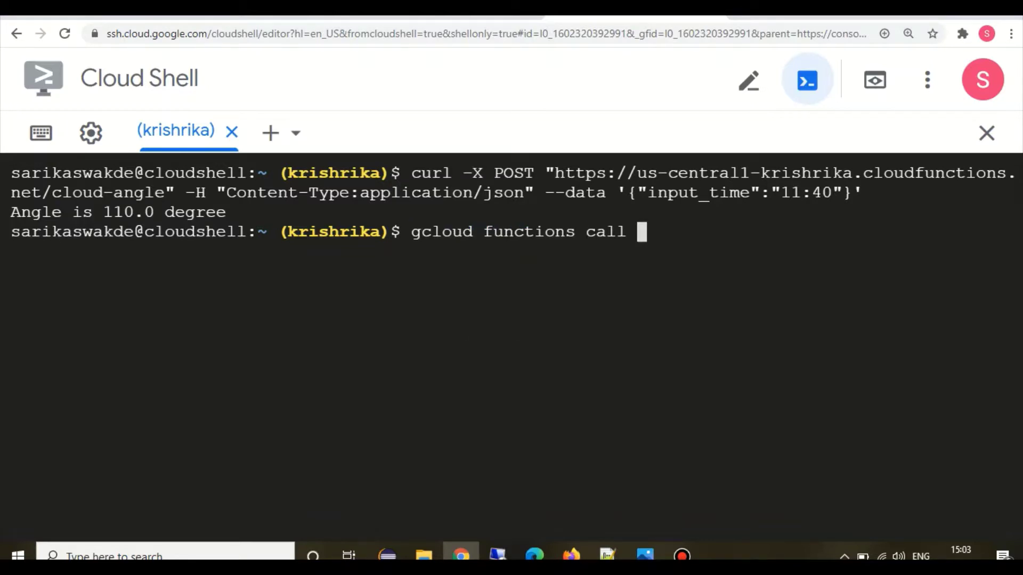
text(cloud-angle )
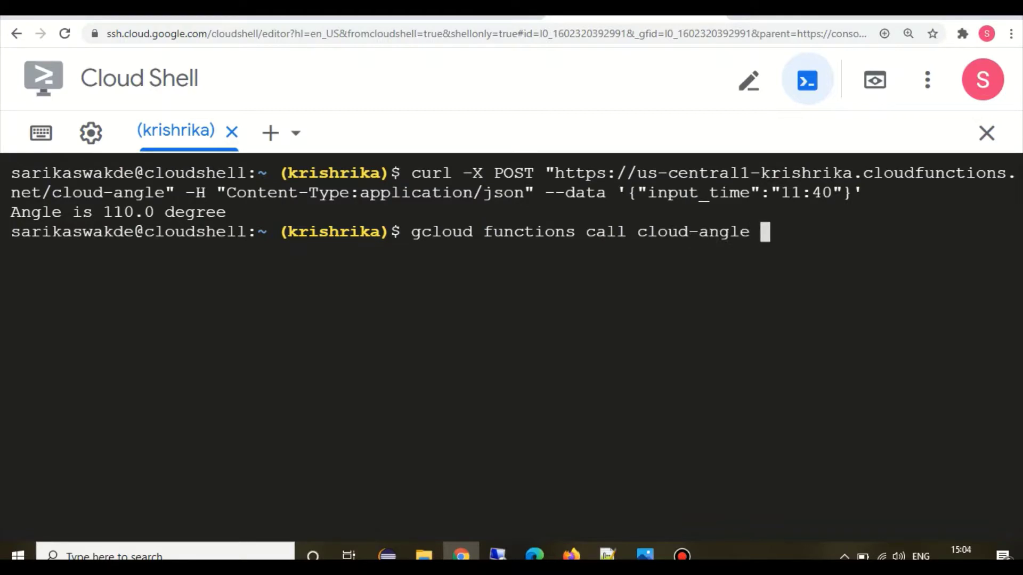
text(--data)
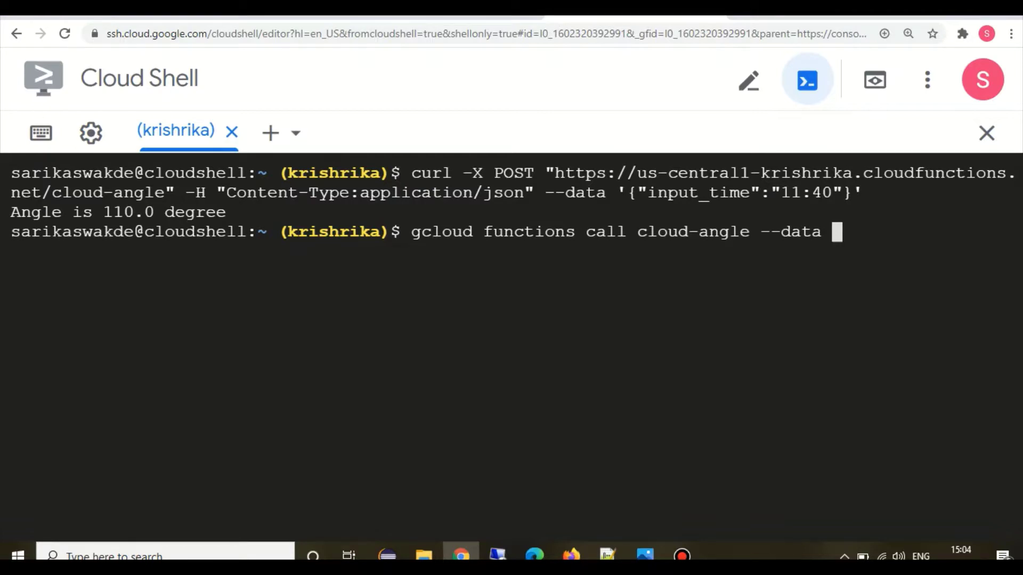
drag(616, 193, 862, 192)
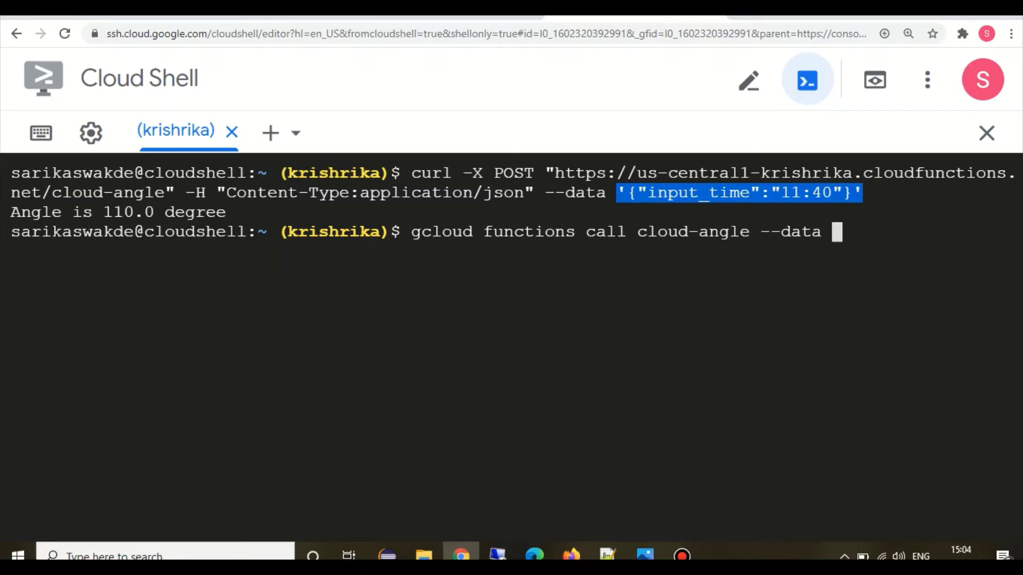
key(ctrl+v)
key(Return)
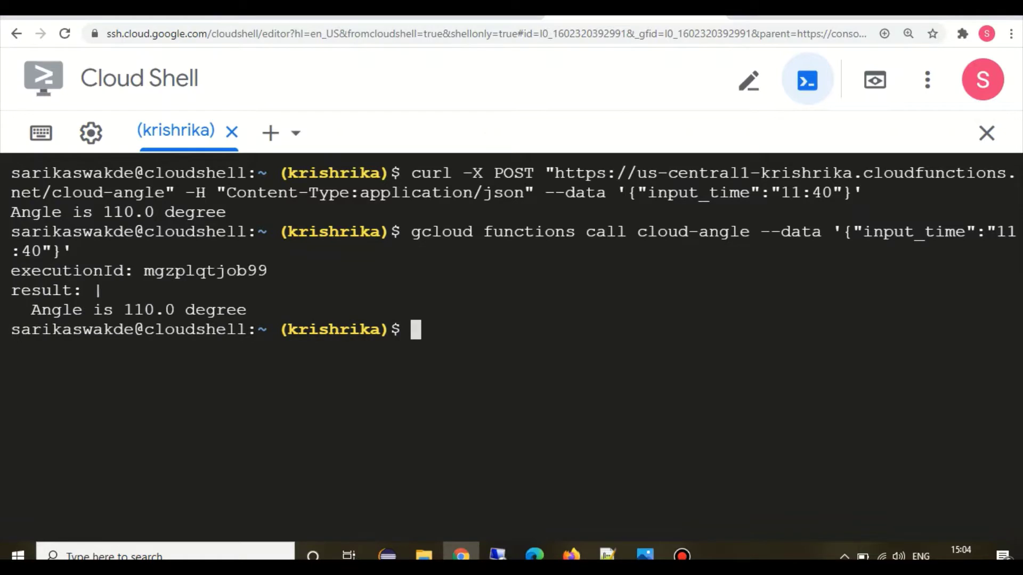
Step: Rerun the gcloud functions call with input_time set to "11:45", and compare the returned angles and the commands used
key(Up)
key(Left)
key(Left)
key(Left)
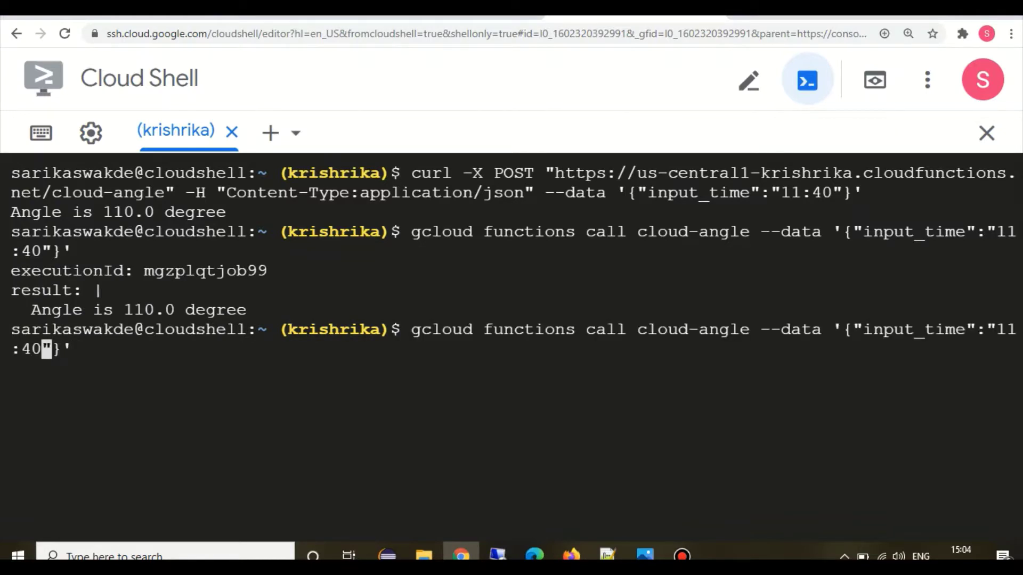
key(BackSpace)
text(5)
key(Return)
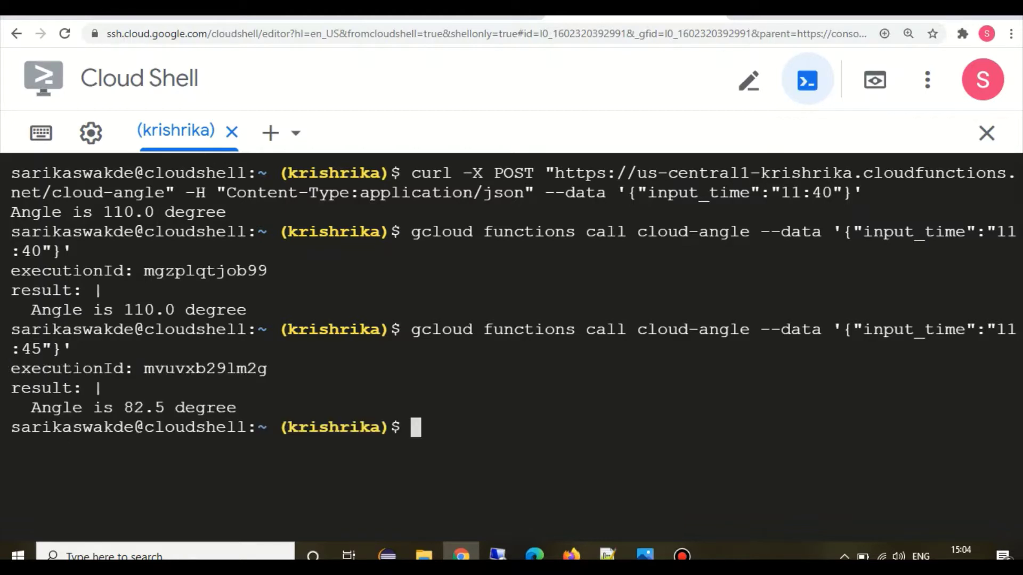
drag(124, 310, 174, 309)
drag(124, 408, 175, 407)
double_click(693, 233)
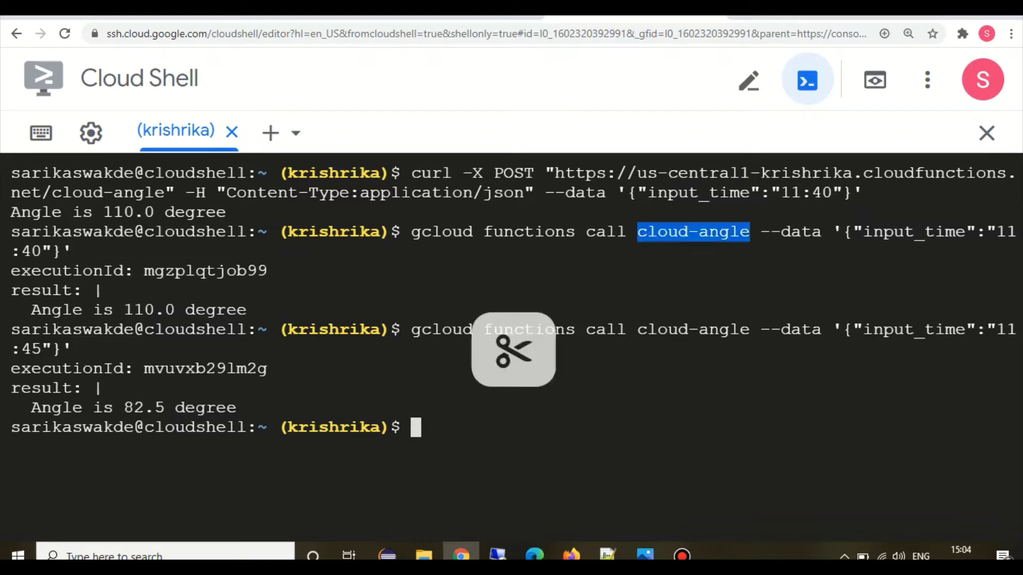
double_click(514, 173)
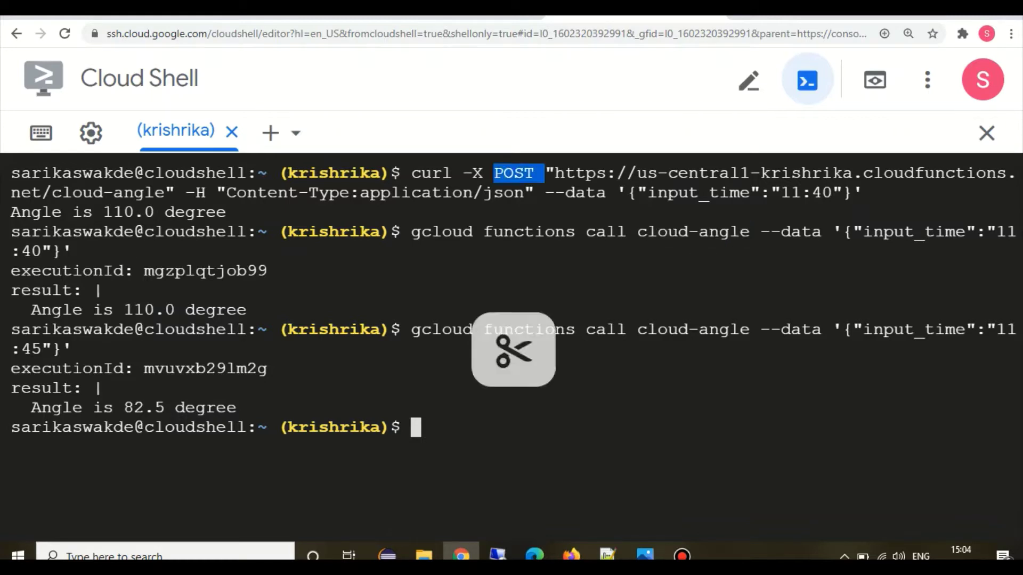
Step: Examine the POST method and the cloud-angle trigger URL in the curl command
click(514, 173)
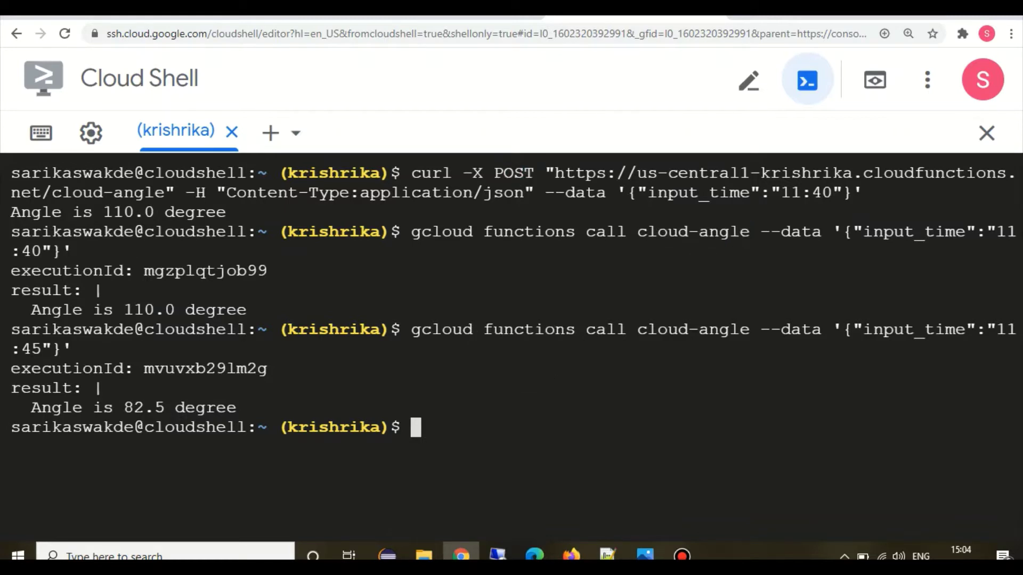
drag(165, 192, 556, 173)
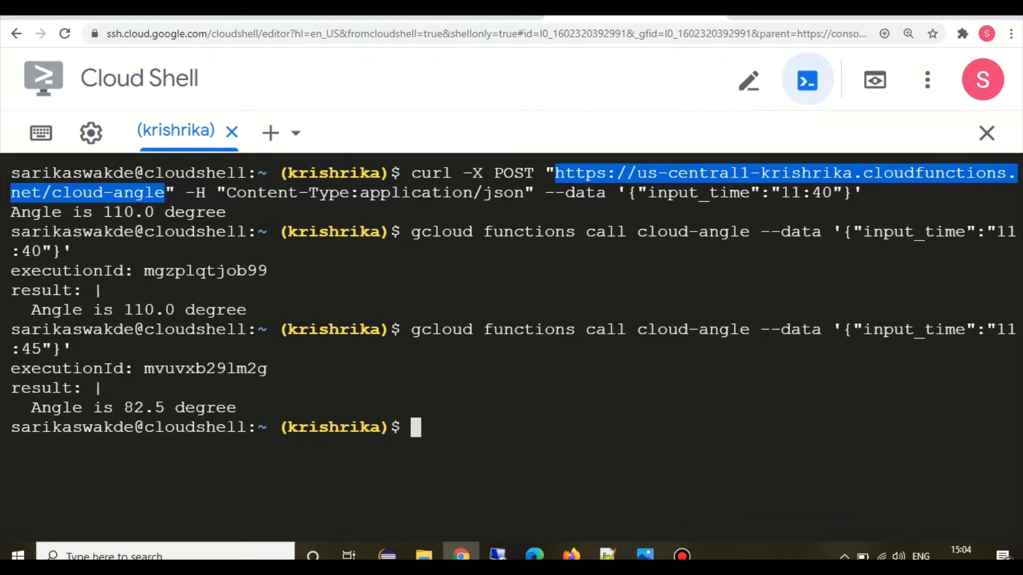
click(556, 174)
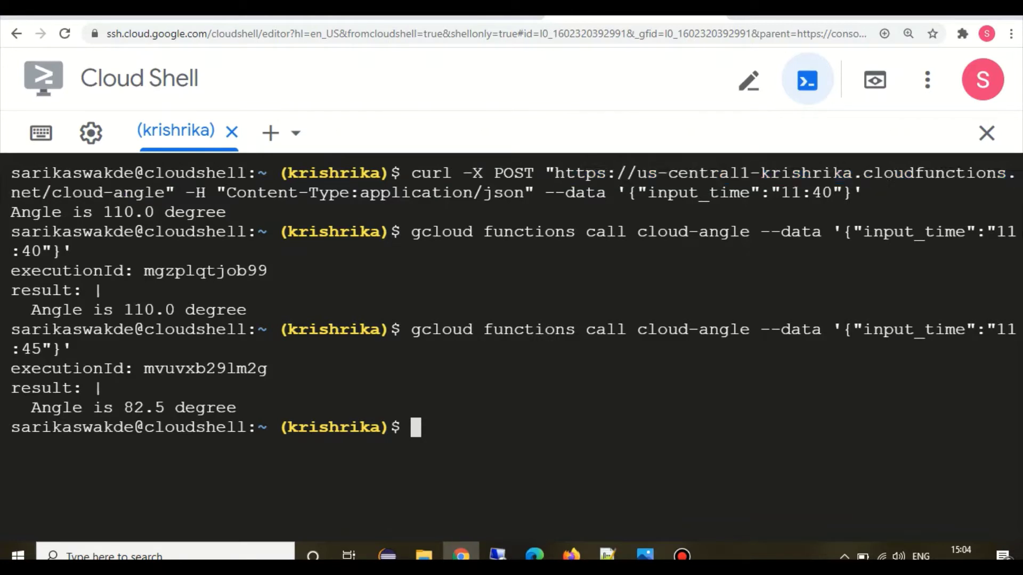
Step: Return to the cloud-angle function page in the console and review its metrics charts, general information and networking settings
click(456, 17)
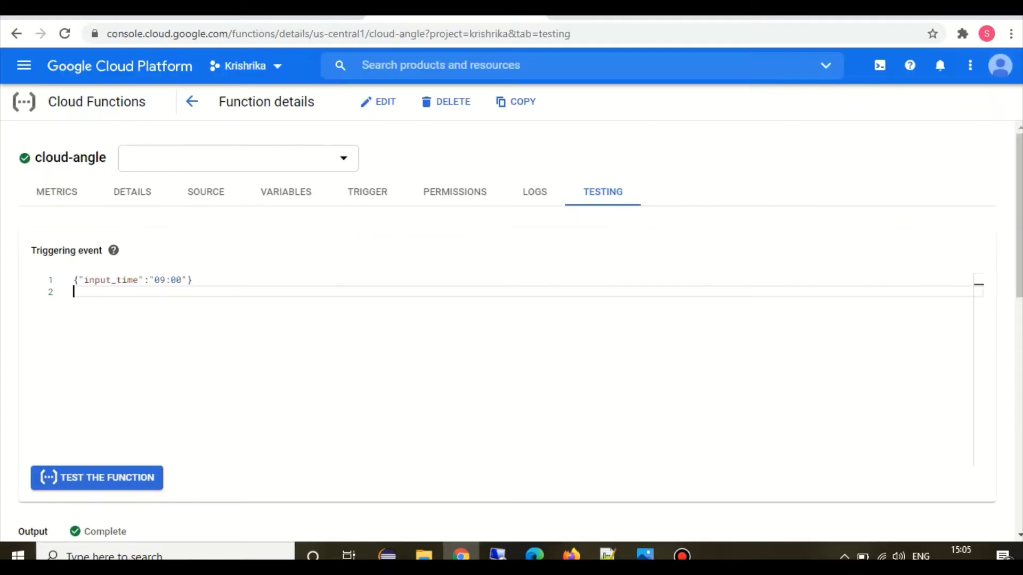
click(56, 192)
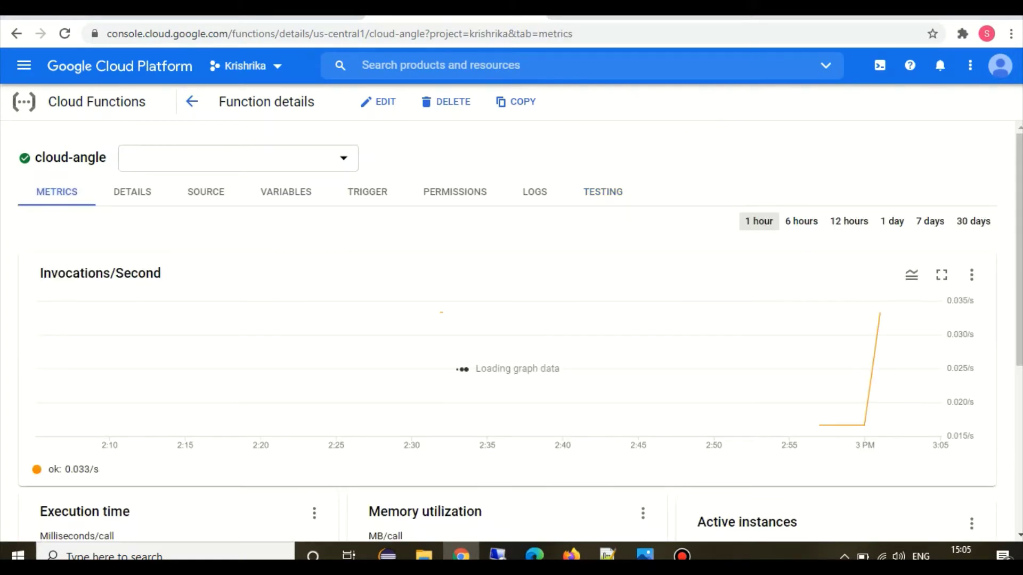
scroll(520, 332, down, 2)
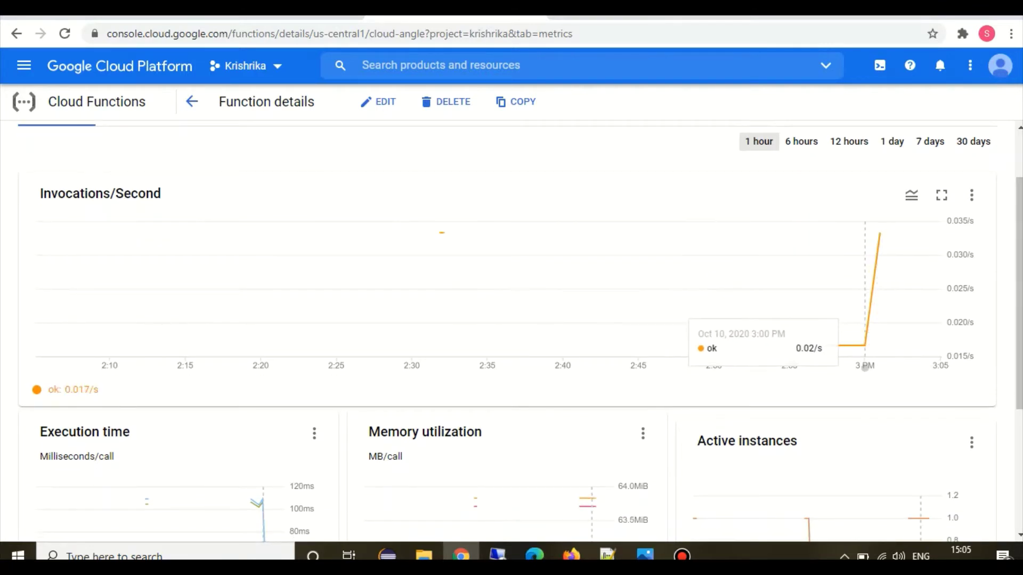
scroll(520, 330, down, 4)
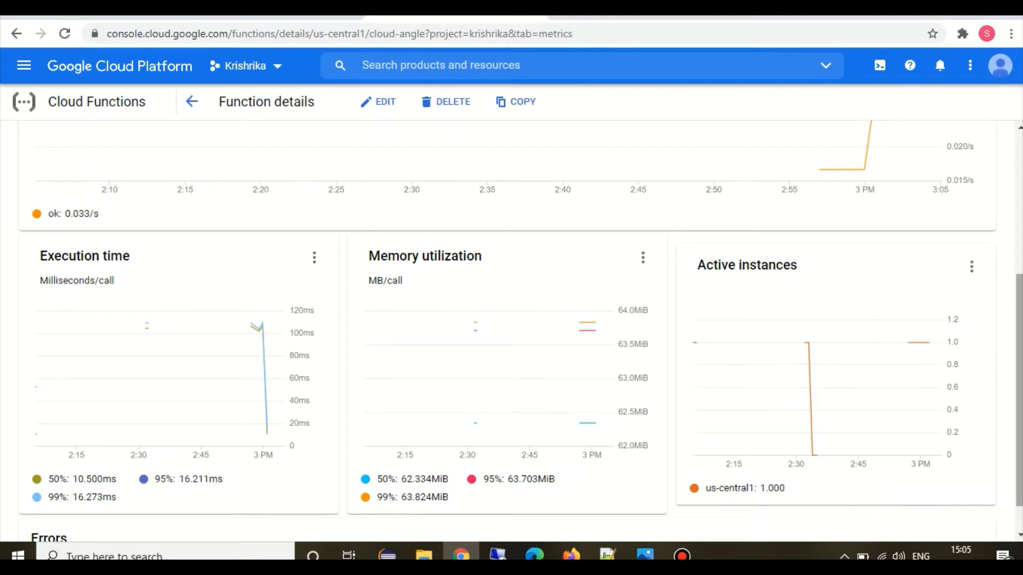
scroll(520, 331, down, 1)
scroll(512, 330, up, 5)
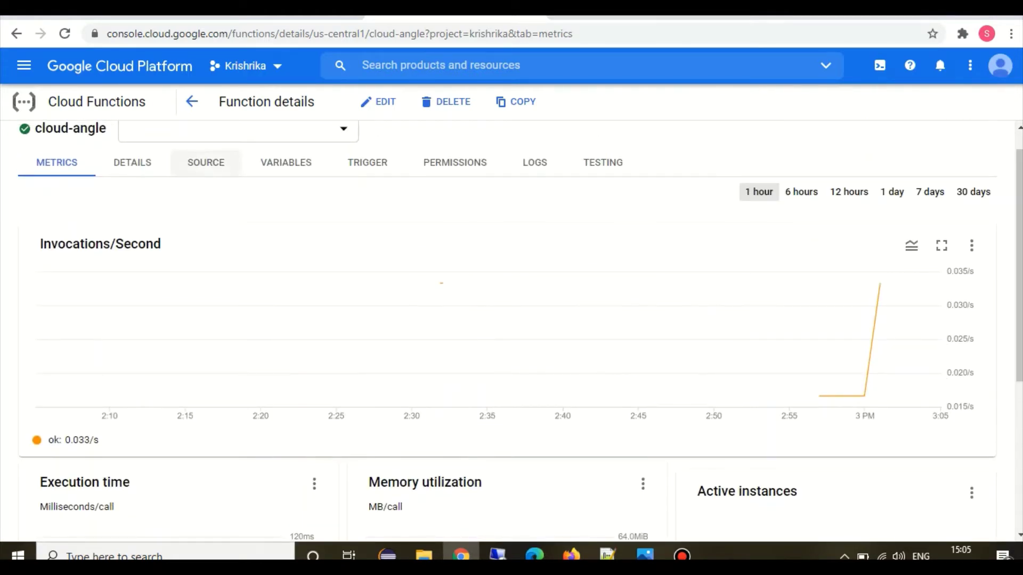
click(132, 163)
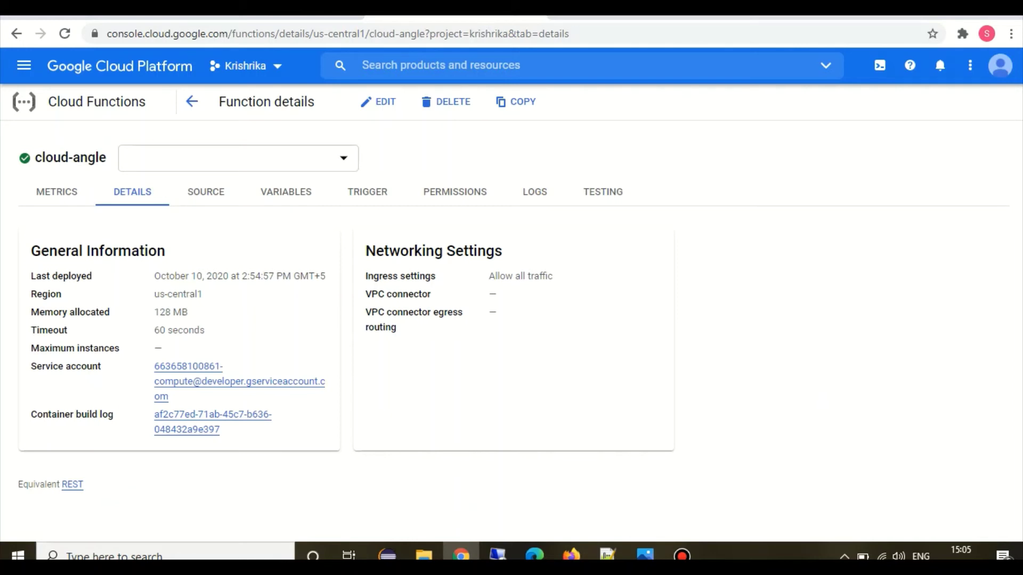
Step: Switch back to Cloud Shell and compare the curl command with the first gcloud functions call command
key(ctrl+Tab)
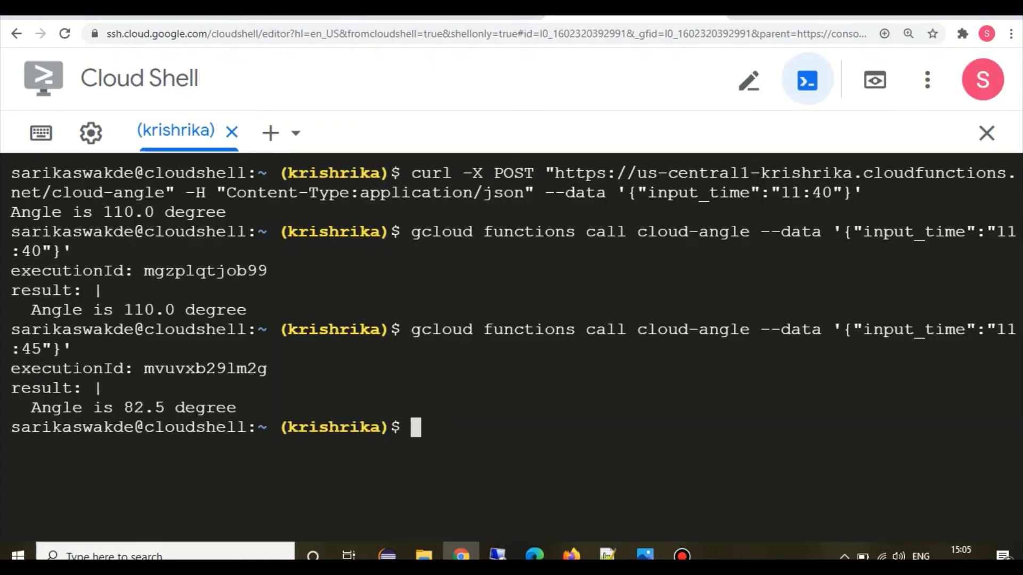
drag(443, 173, 514, 192)
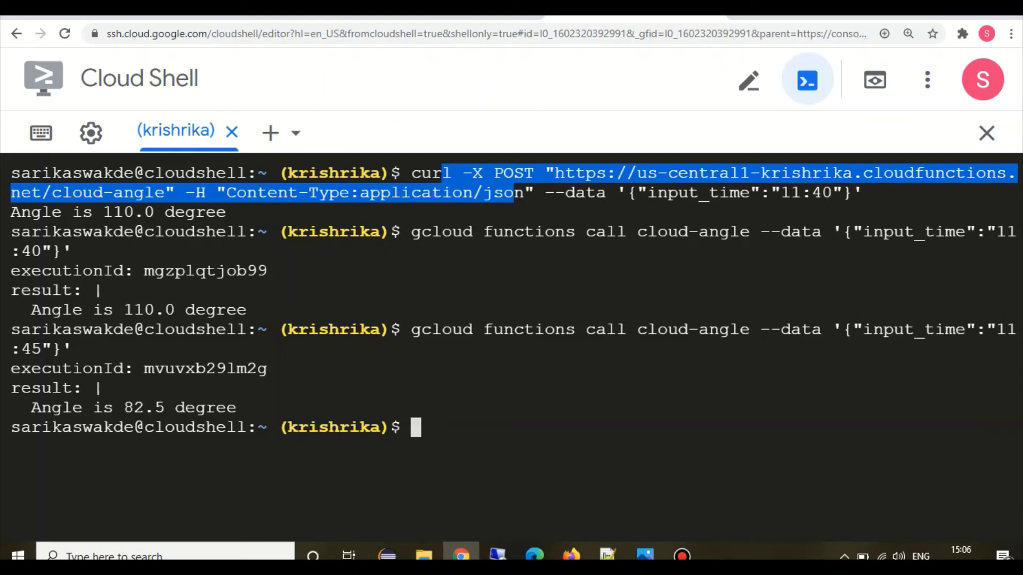
drag(74, 251, 422, 233)
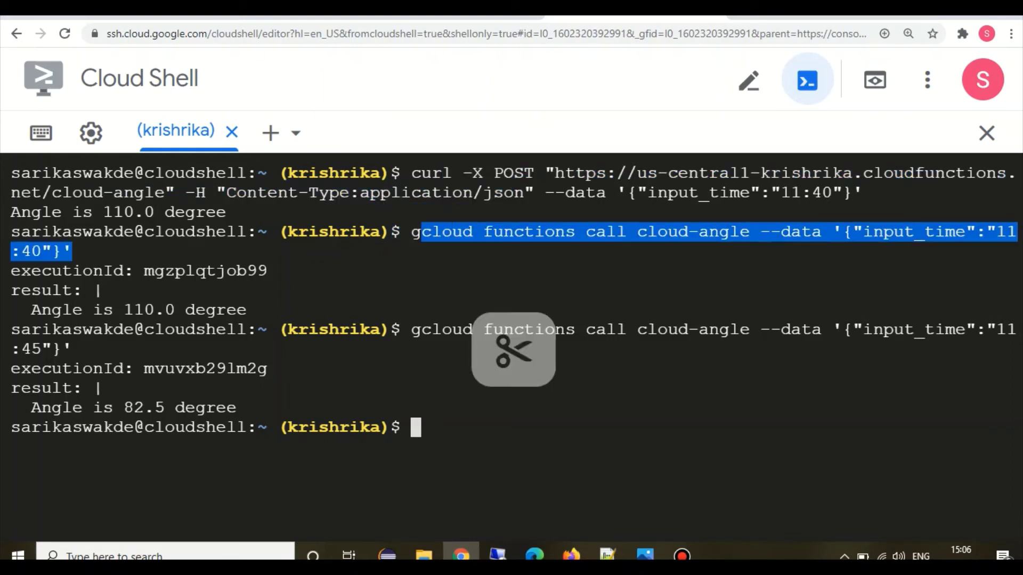